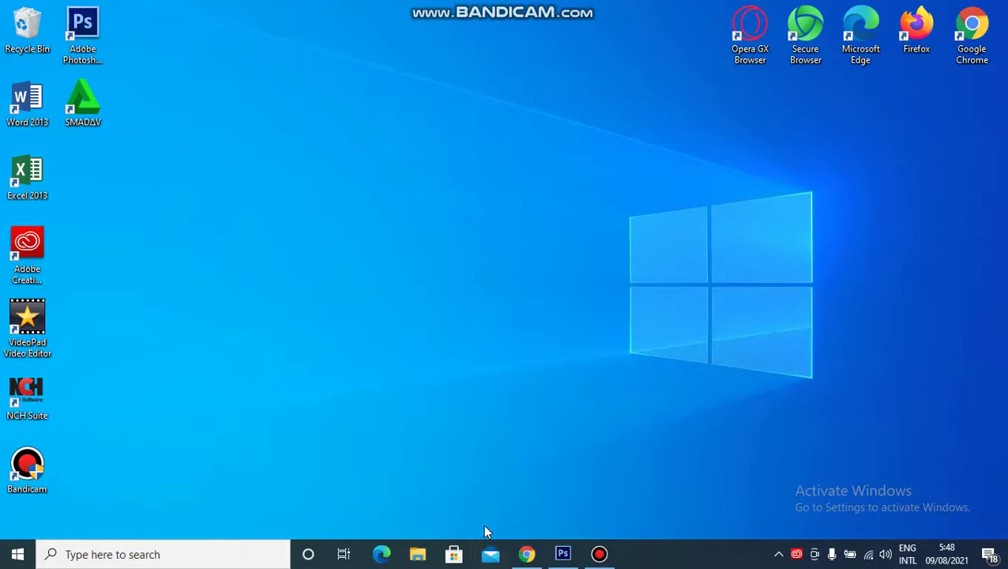
pyautogui.click(599, 554)
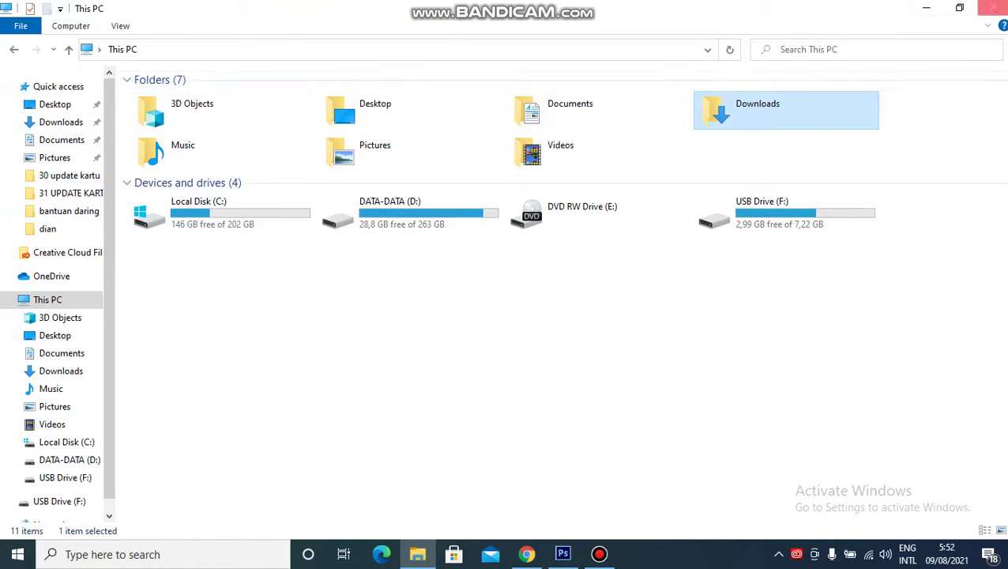
pyautogui.click(928, 10)
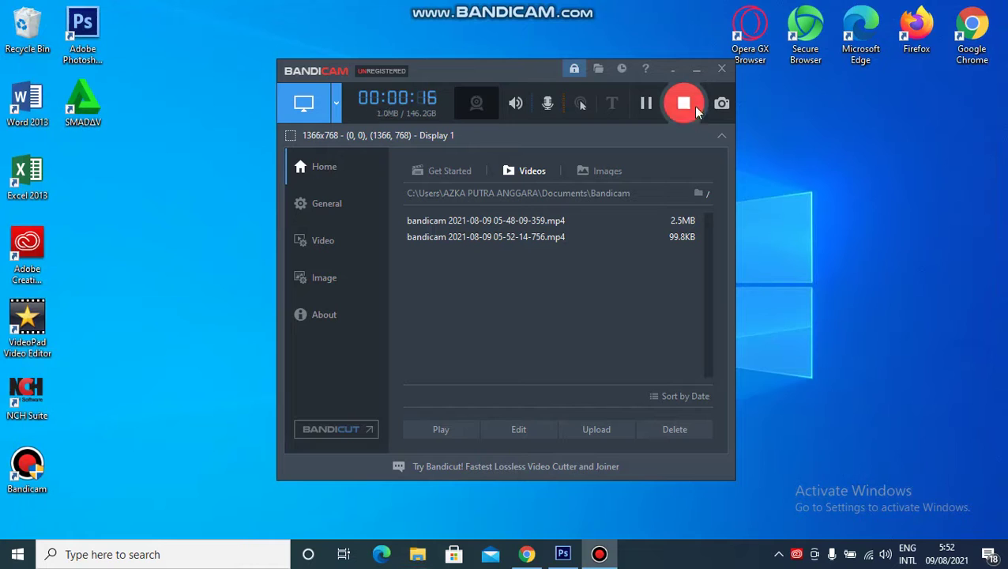
pyautogui.click(696, 69)
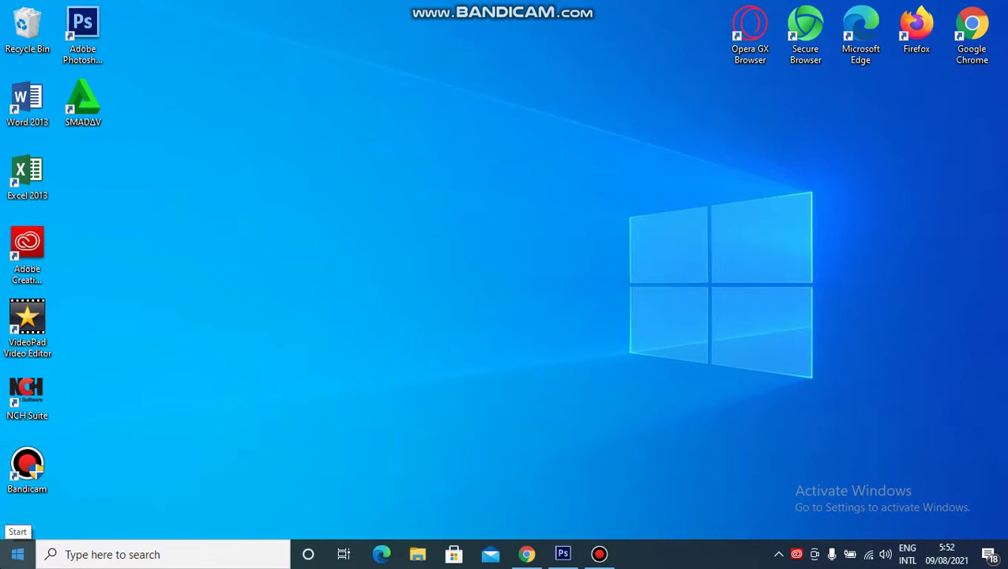
pyautogui.click(18, 554)
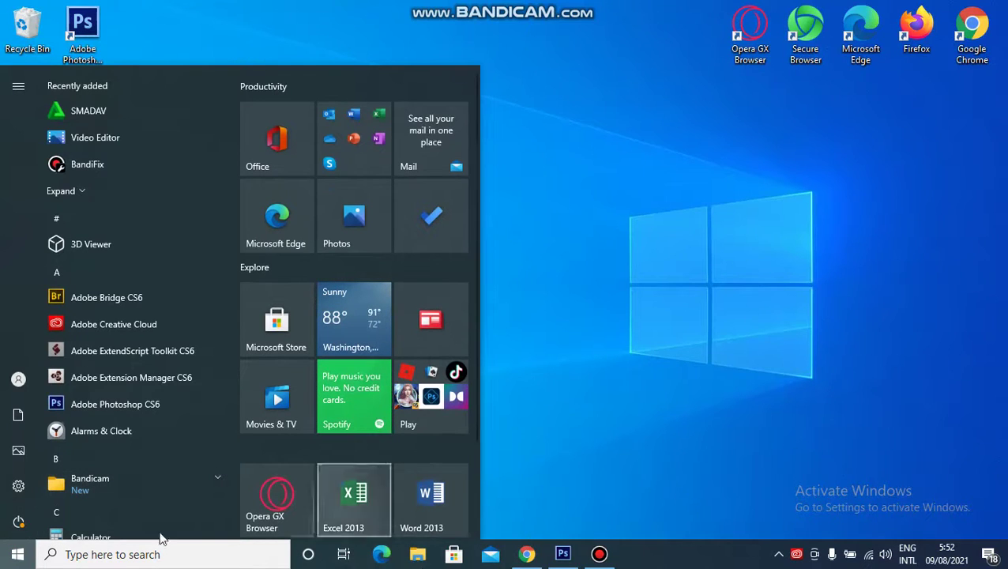
pyautogui.click(125, 555)
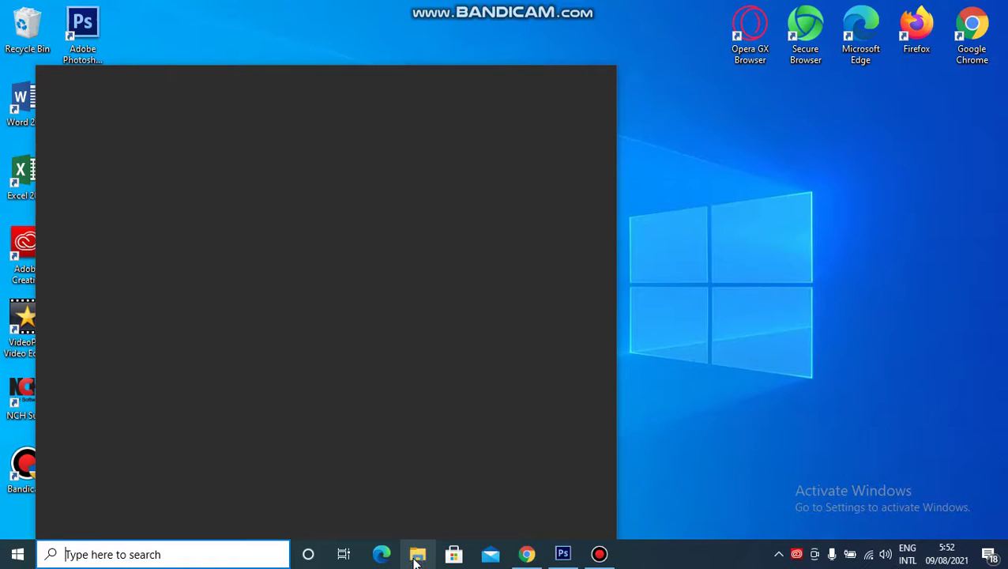
pyautogui.click(424, 558)
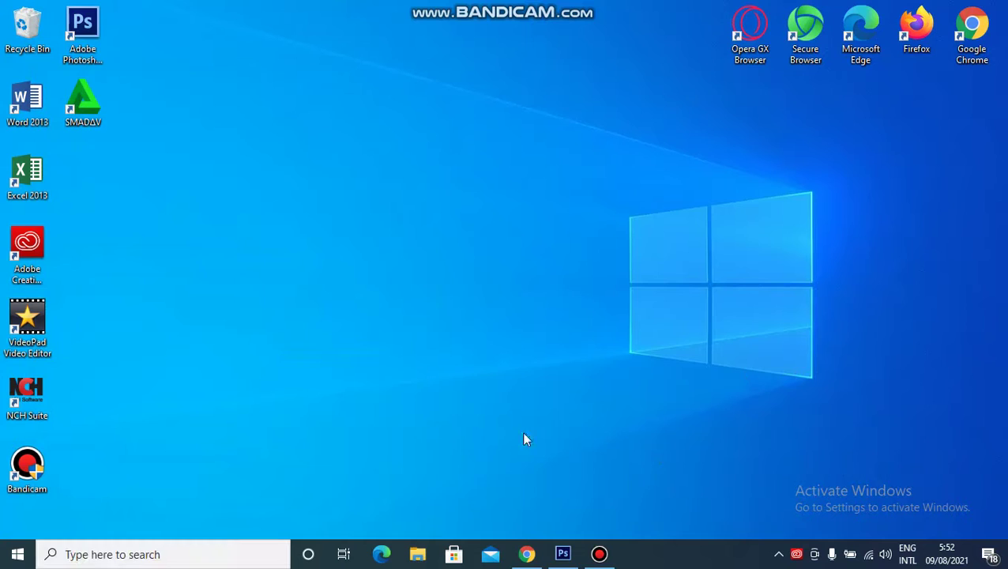
# Step: Open USB Drive (F:) from This PC in File Explorer and display its contents as large thumbnails
pyautogui.click(425, 552)
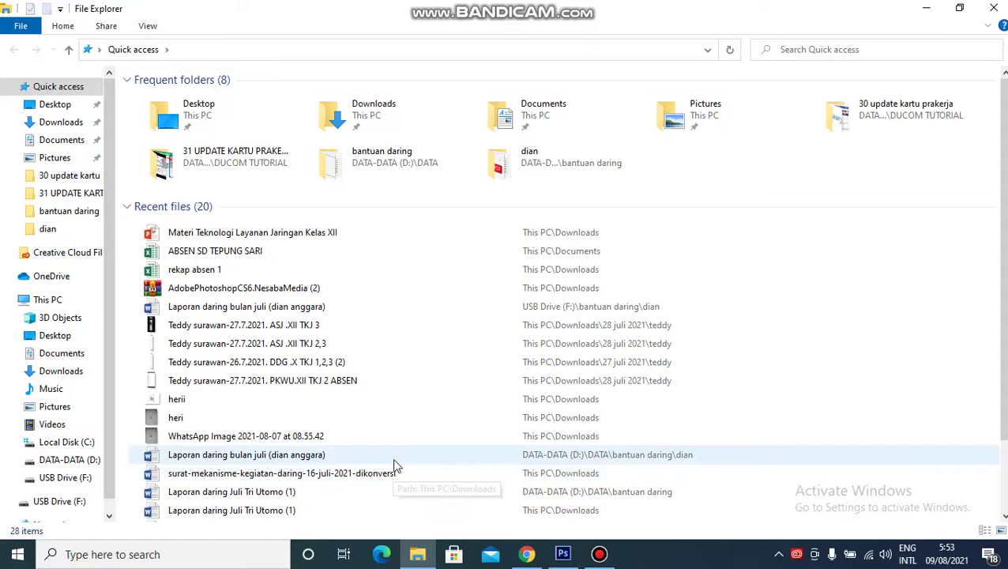
pyautogui.click(46, 301)
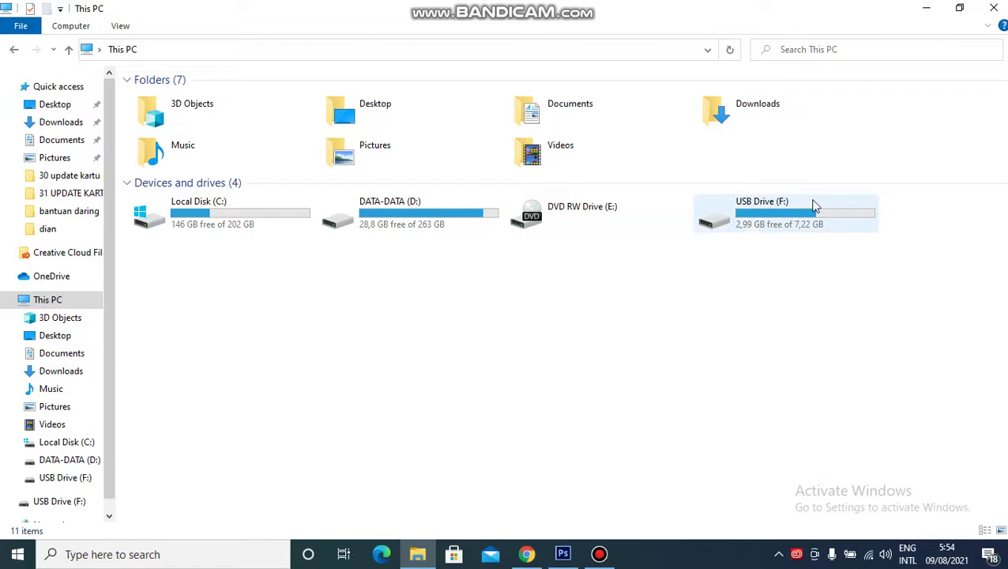
pyautogui.moveTo(784, 224)
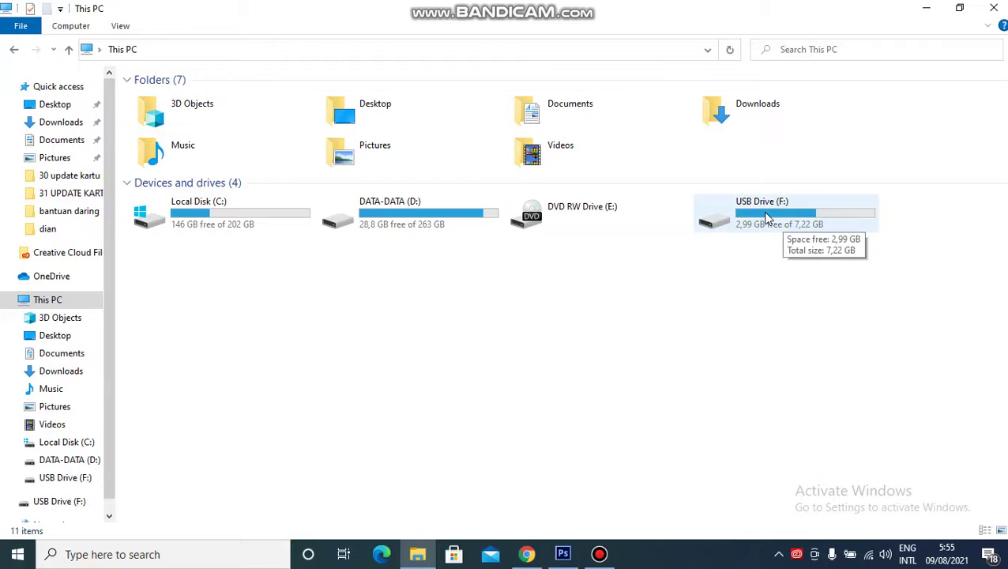
pyautogui.click(779, 201)
pyautogui.rightClick(777, 190)
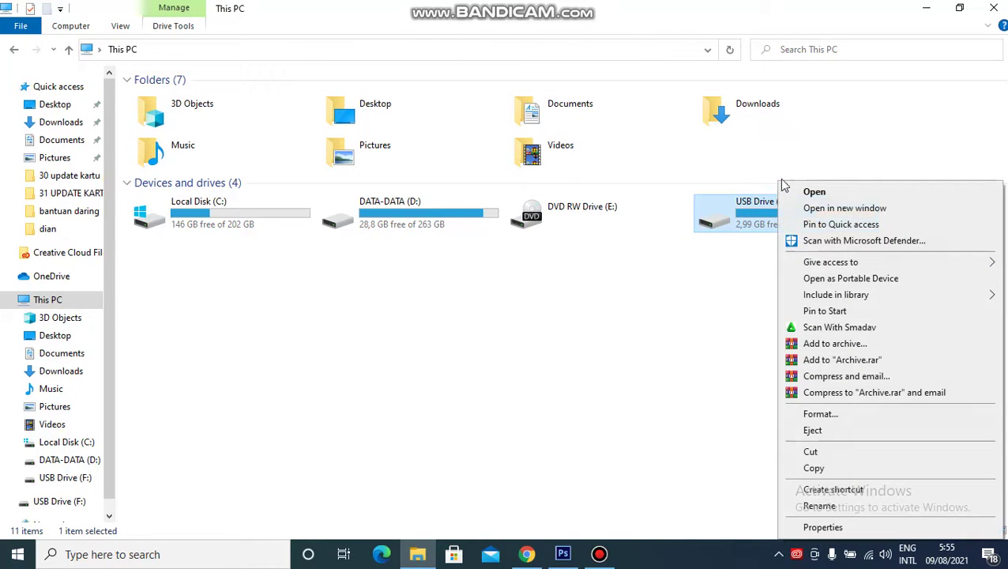
pyautogui.click(817, 192)
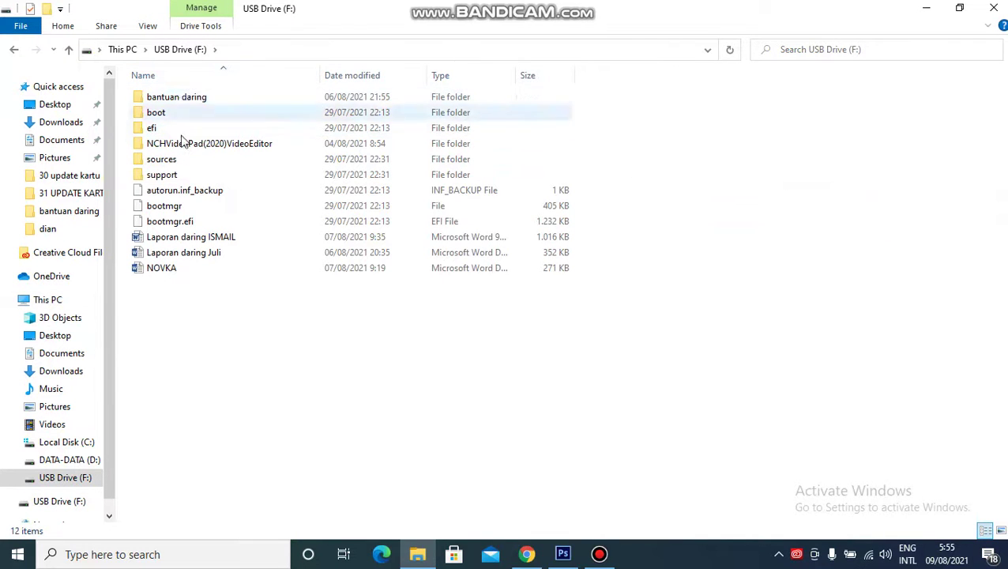
pyautogui.click(1001, 531)
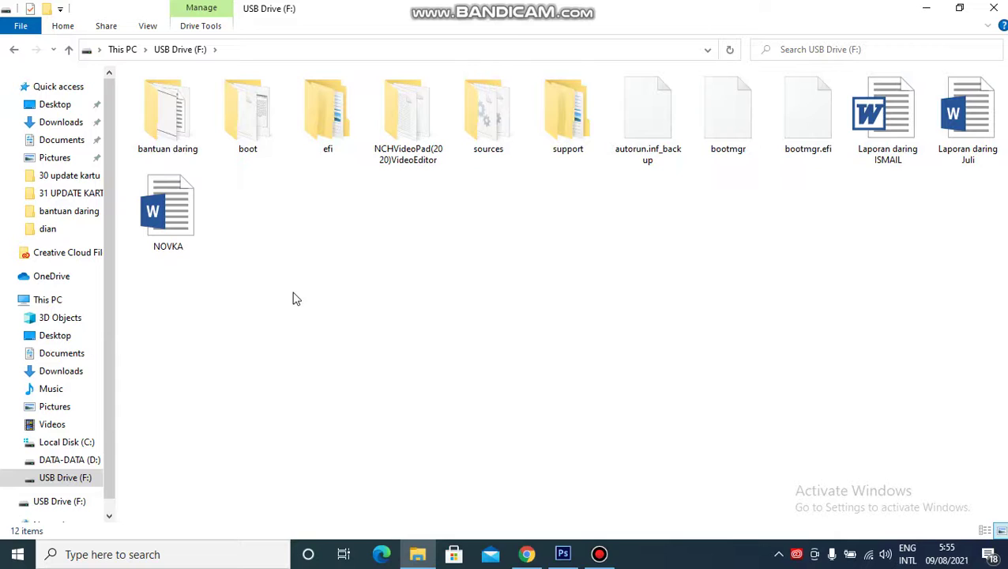
pyautogui.moveTo(109, 93); pyautogui.dragTo(109, 117)
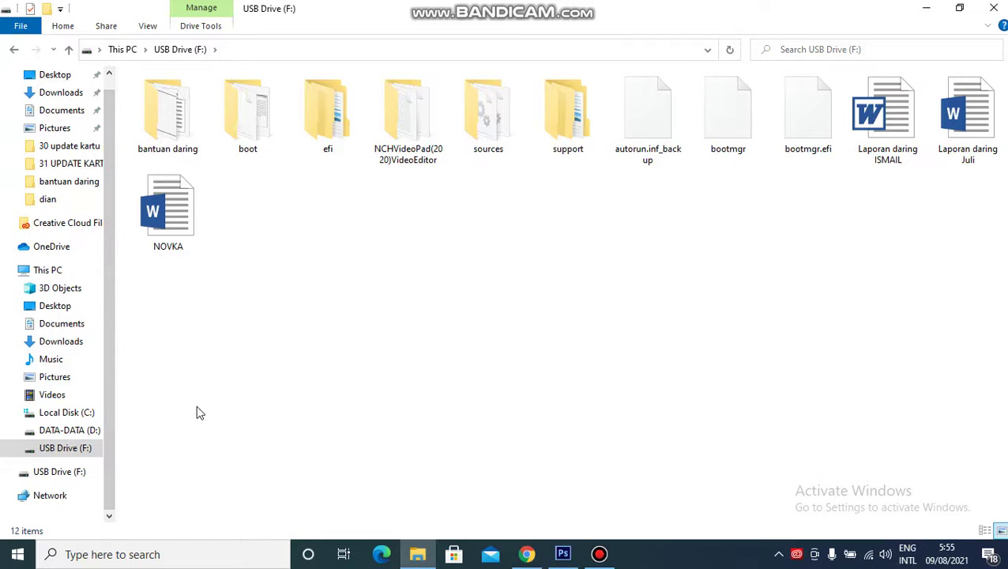
pyautogui.click(51, 379)
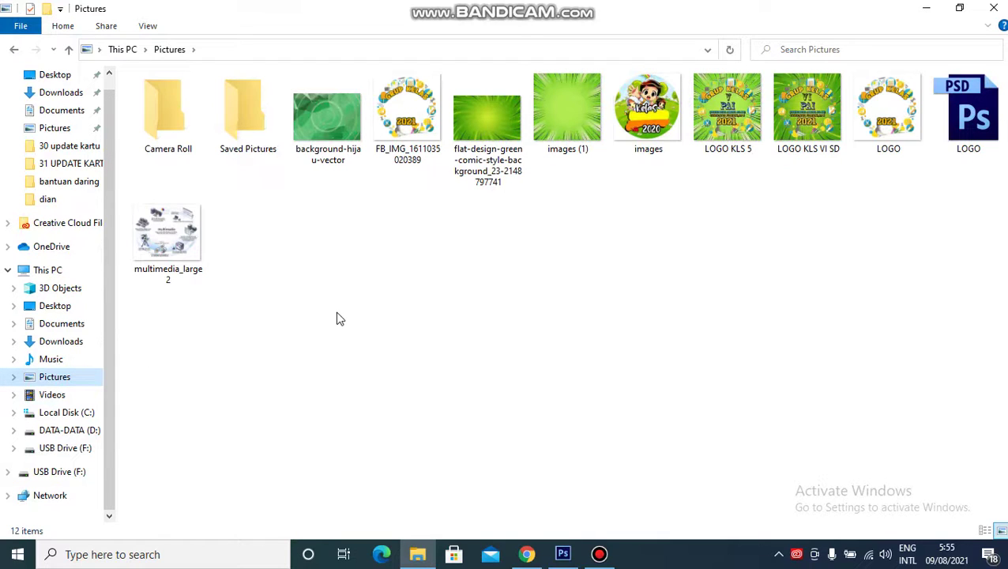
pyautogui.click(440, 132)
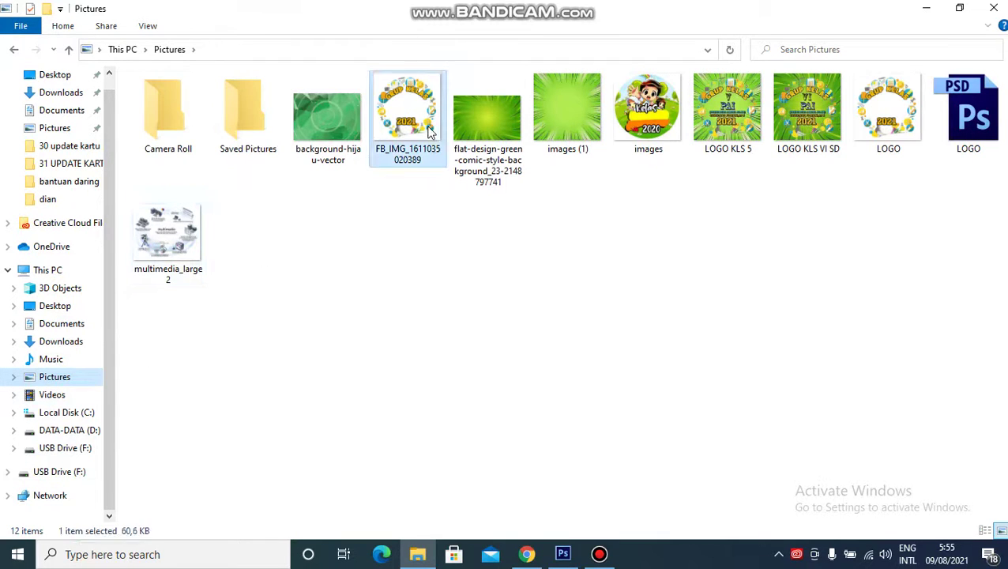
pyautogui.click(451, 288)
pyautogui.click(409, 129)
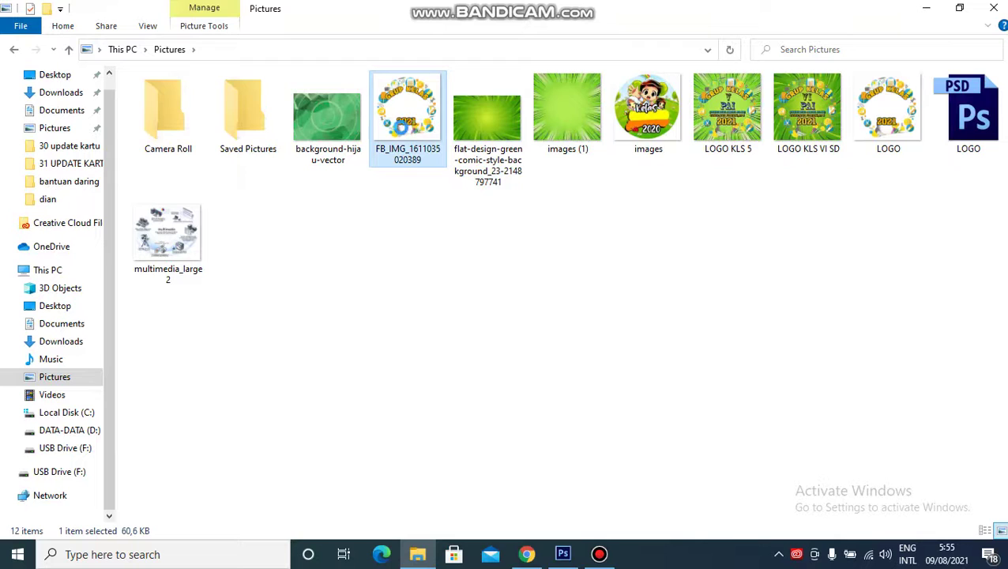
pyautogui.rightClick(408, 111)
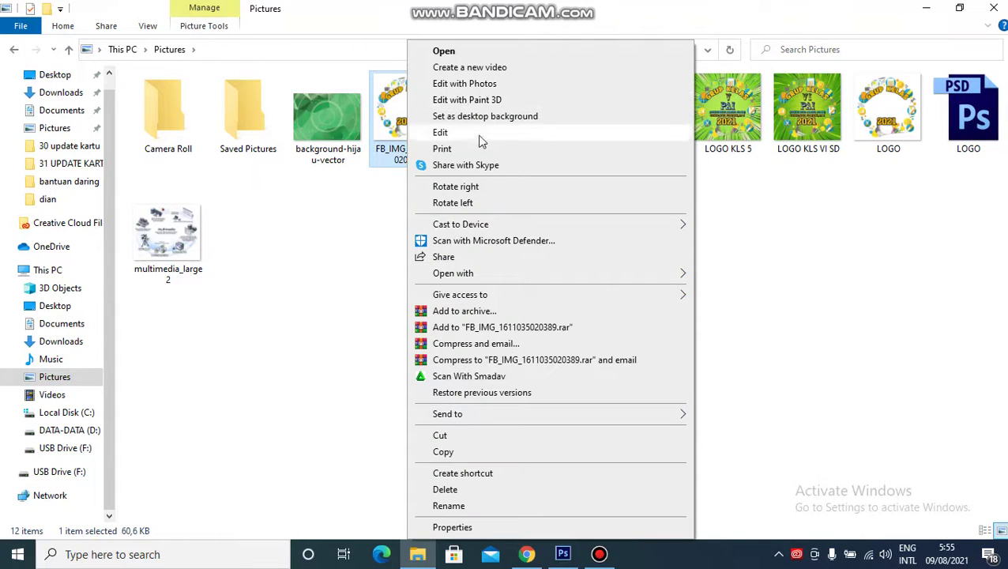
pyautogui.click(456, 451)
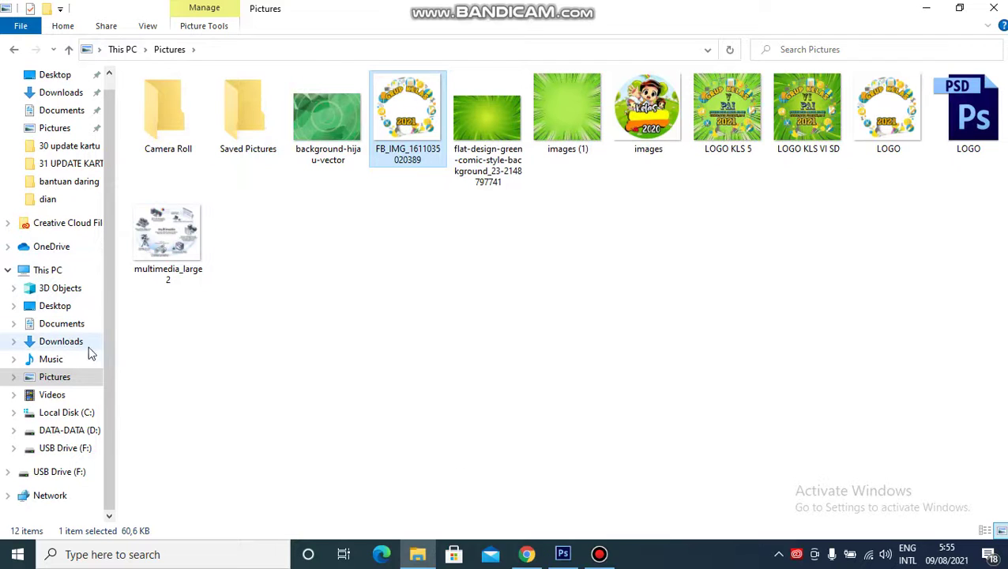
pyautogui.click(66, 450)
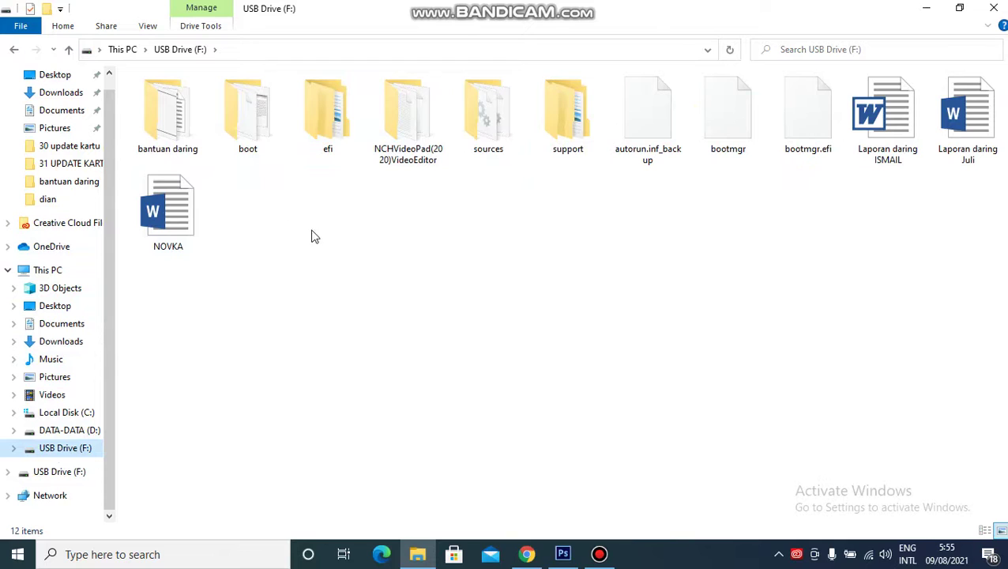
pyautogui.rightClick(336, 250)
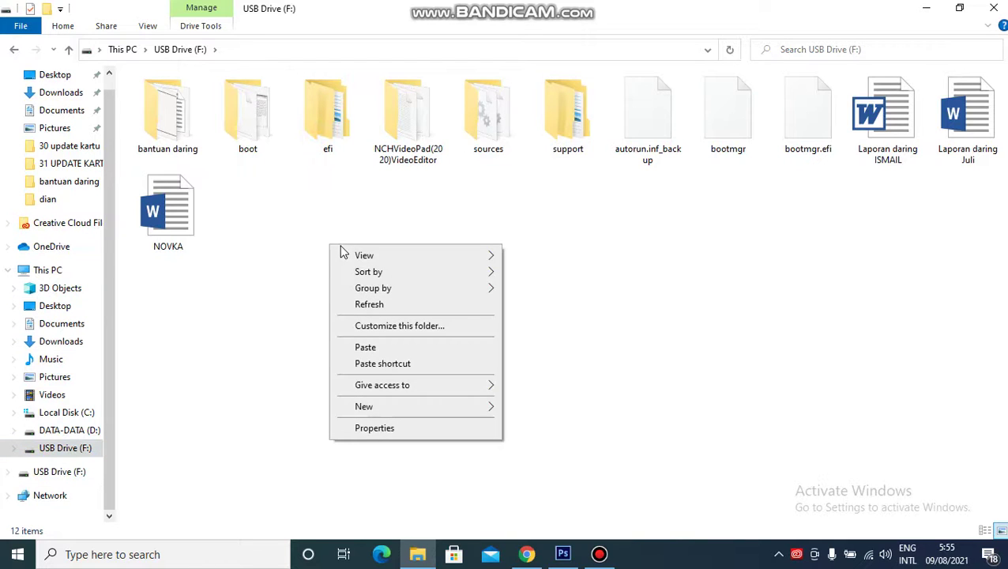
pyautogui.click(374, 350)
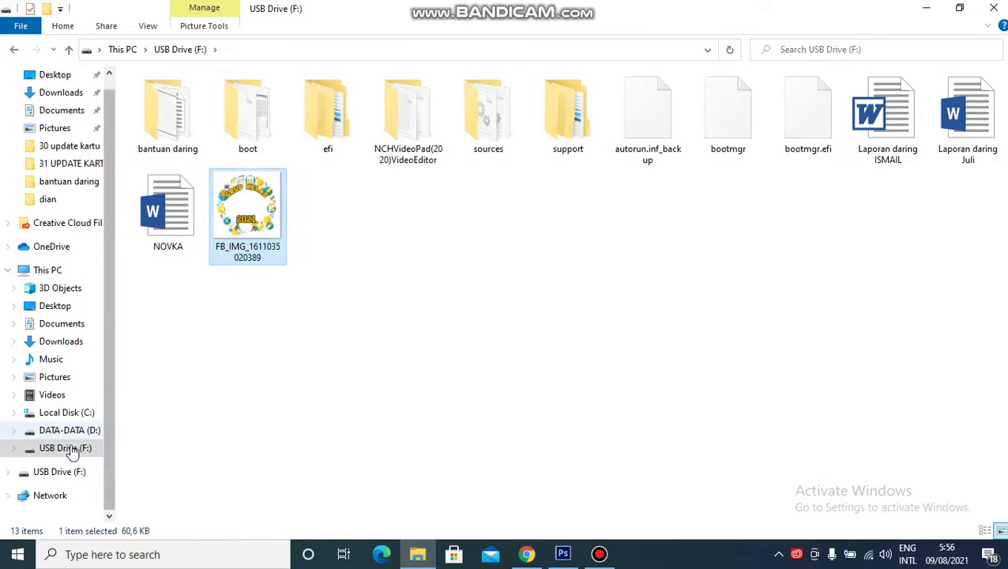
# Step: Select the eight images from background-hijau-vector through the LOGO picture in the Pictures folder and copy them
pyautogui.click(52, 397)
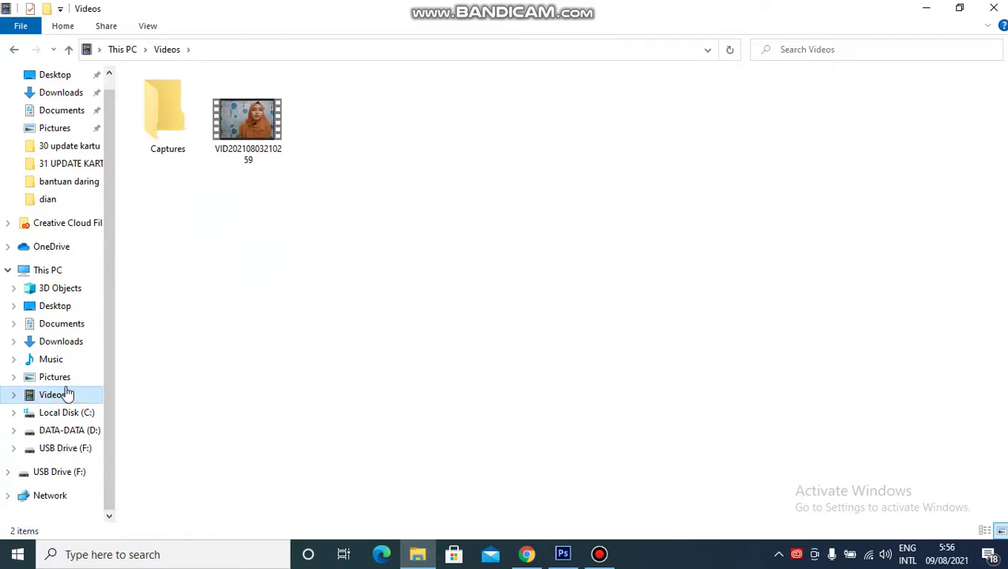
pyautogui.click(52, 380)
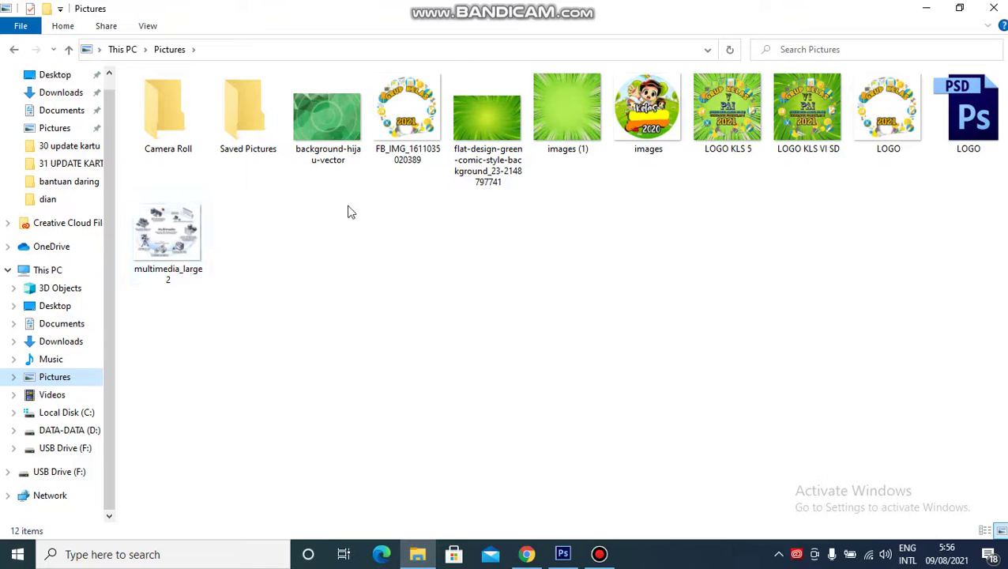
pyautogui.moveTo(318, 175); pyautogui.dragTo(884, 139)
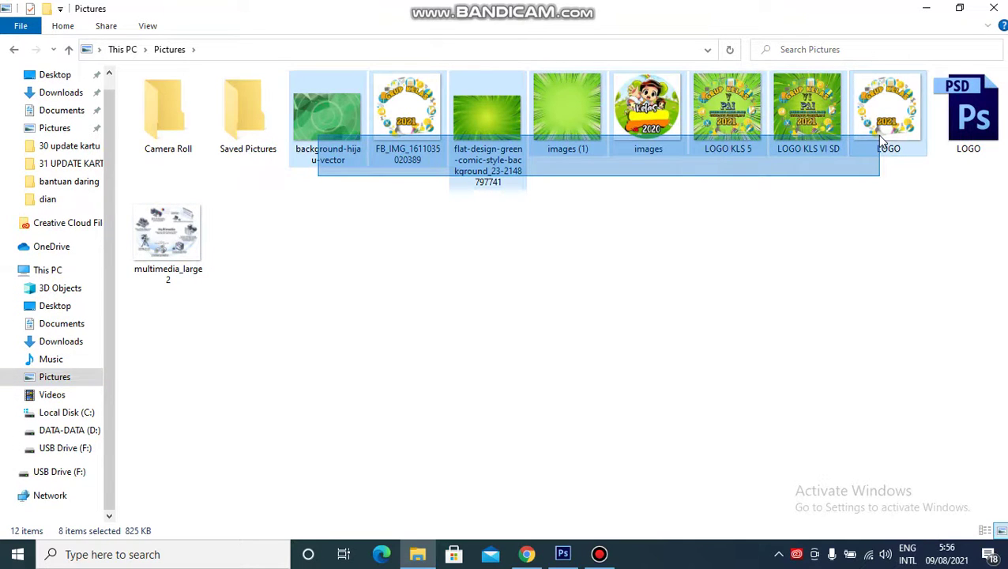
pyautogui.moveTo(883, 138); pyautogui.dragTo(899, 116)
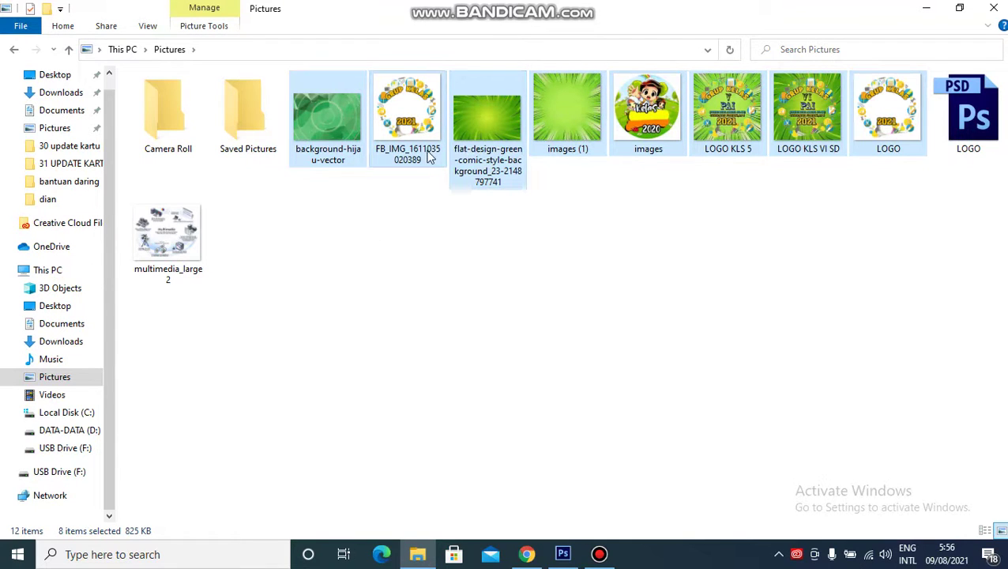
pyautogui.rightClick(539, 121)
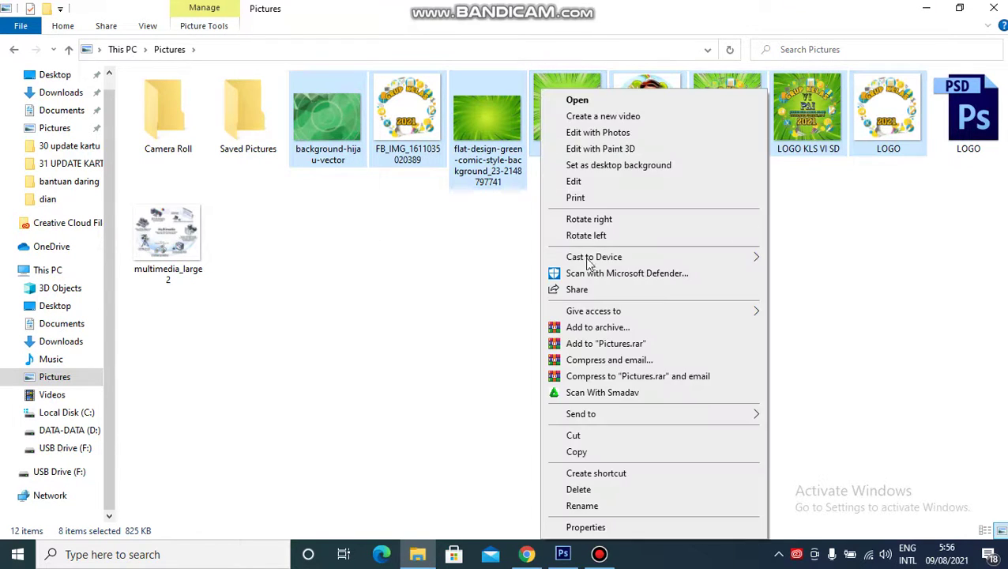
pyautogui.click(576, 452)
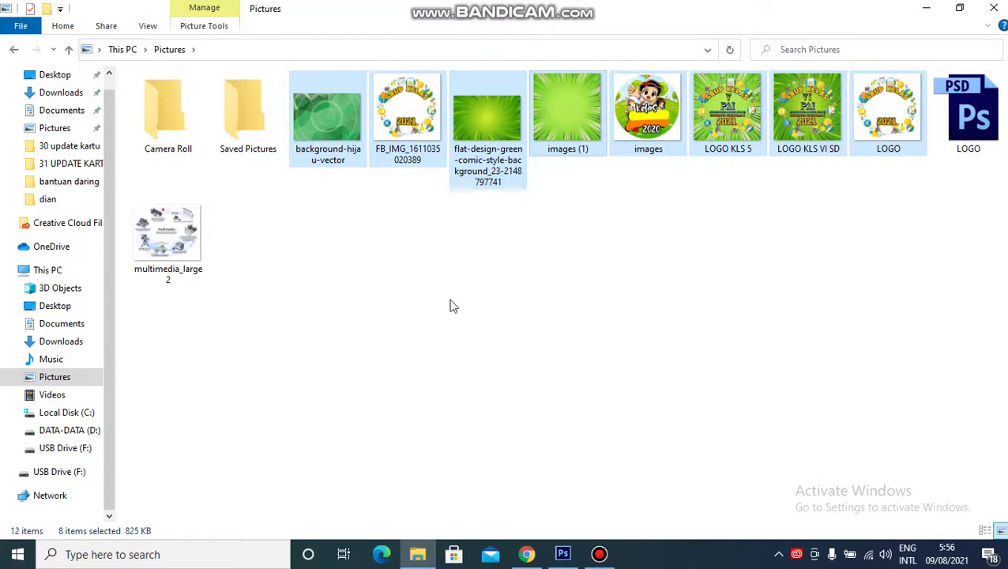
# Step: Paste the copied images onto USB Drive (F:), skipping the duplicate FB_IMG_1611035020389.jpg, and refresh the drive's file listing
pyautogui.click(28, 448)
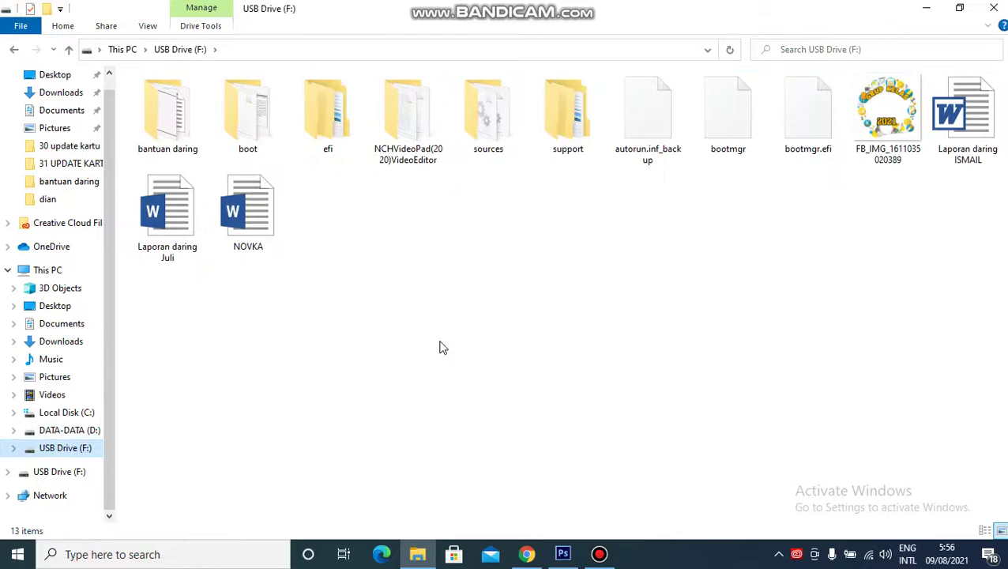
pyautogui.rightClick(455, 308)
pyautogui.click(512, 415)
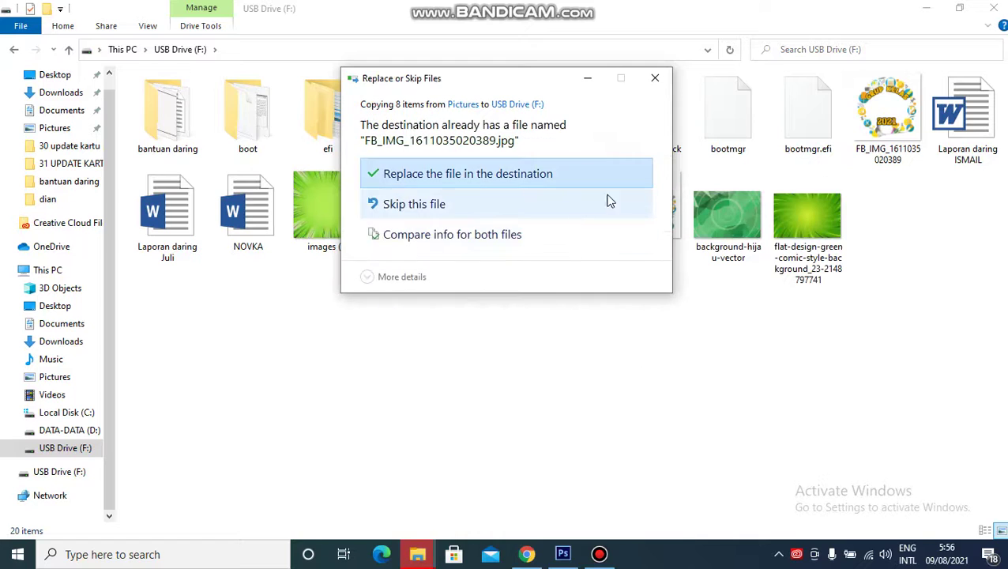
pyautogui.click(415, 207)
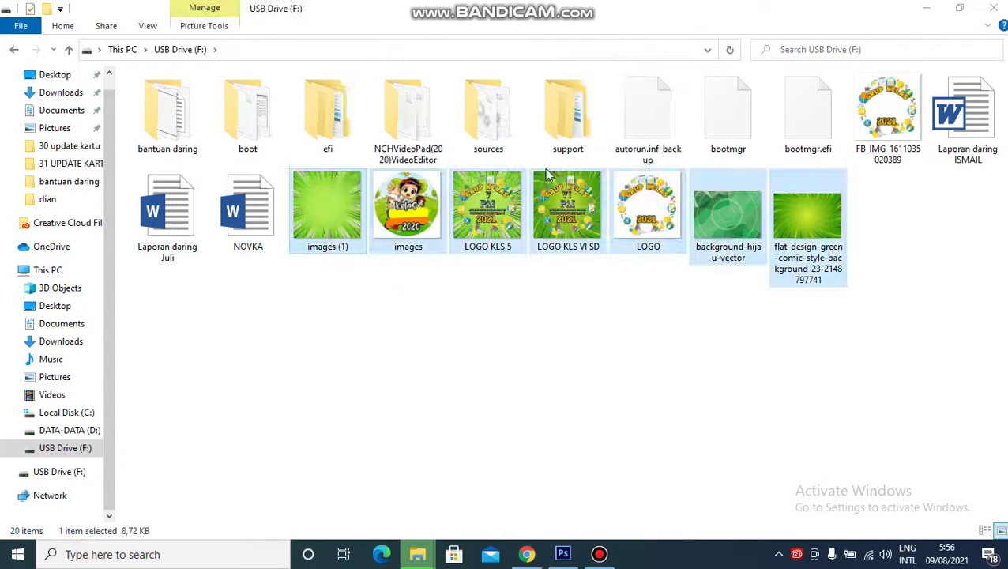
pyautogui.click(765, 318)
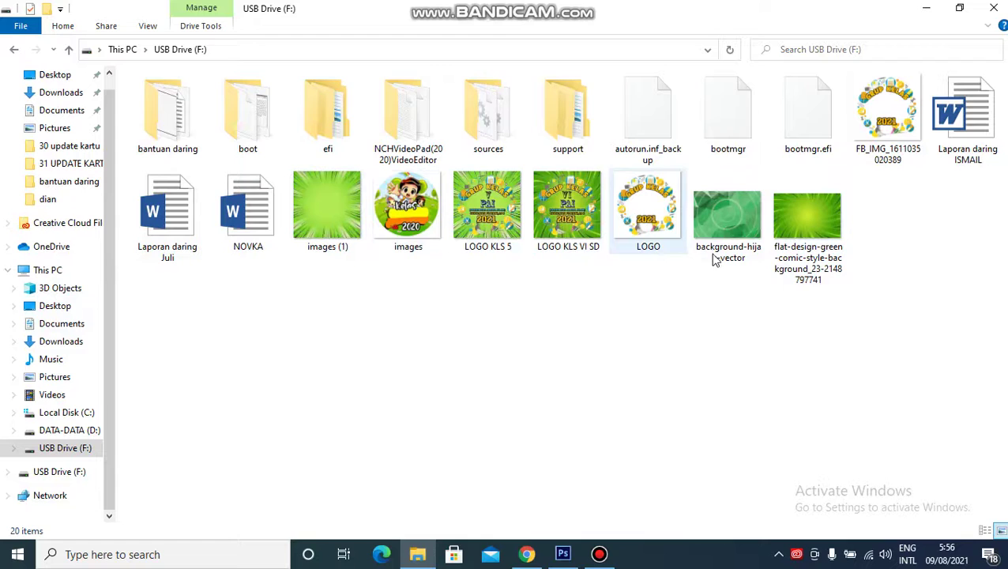
pyautogui.click(53, 449)
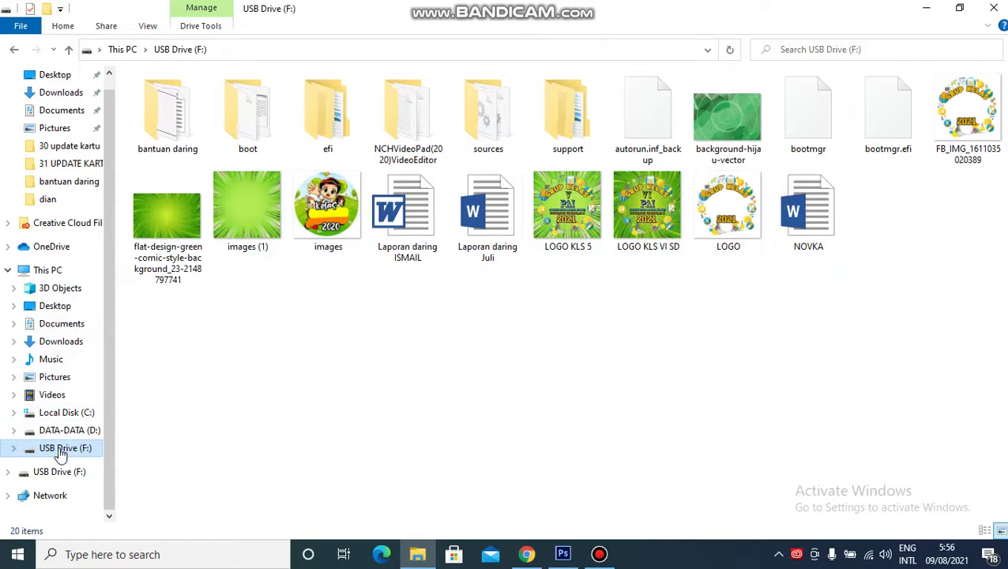
# Step: Cut the image multimedia_large2 from the Pictures folder, paste it onto USB Drive (F:), and check the Pictures folder again
pyautogui.click(63, 380)
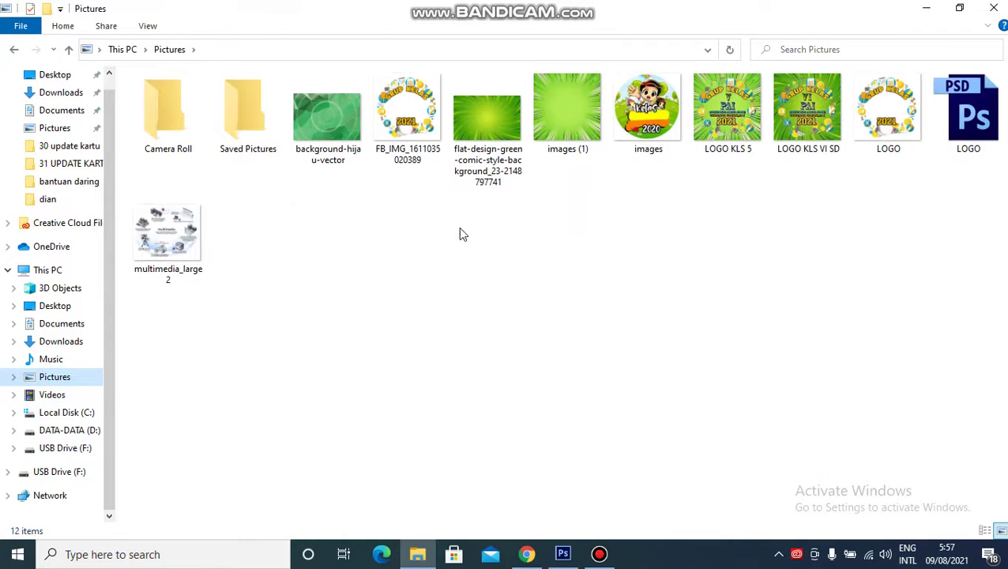
pyautogui.click(174, 245)
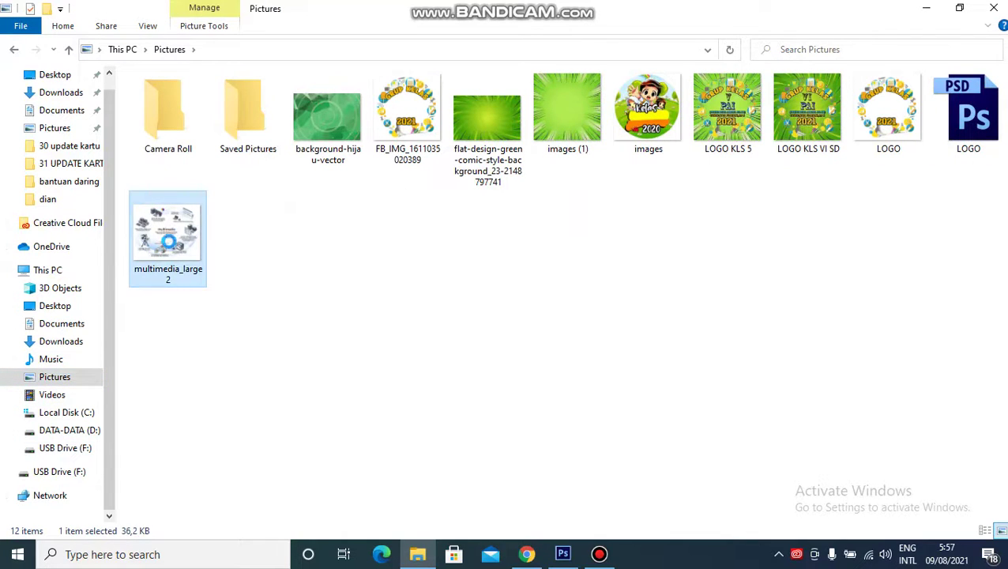
pyautogui.rightClick(168, 241)
pyautogui.click(207, 435)
pyautogui.click(65, 448)
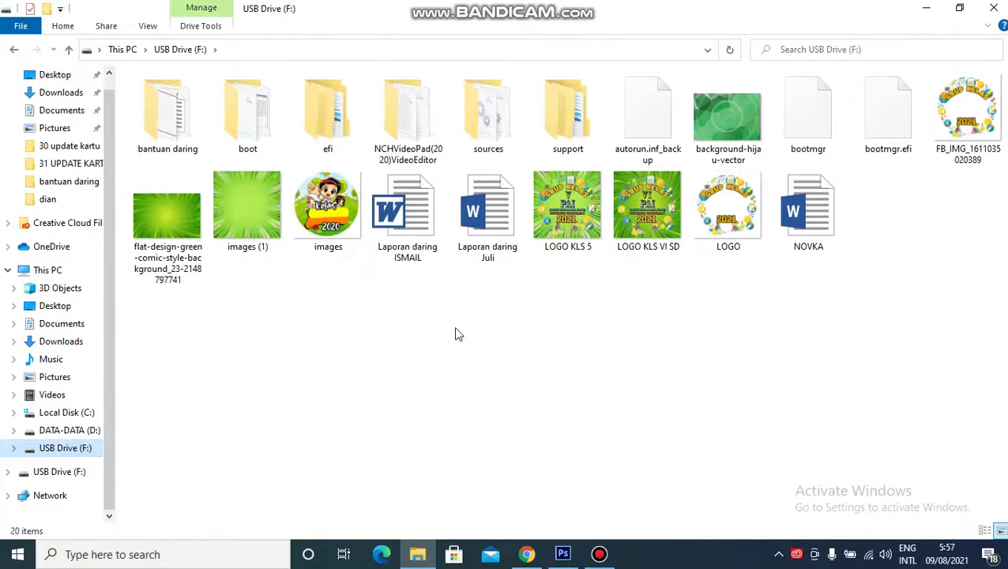
pyautogui.rightClick(456, 331)
pyautogui.click(493, 219)
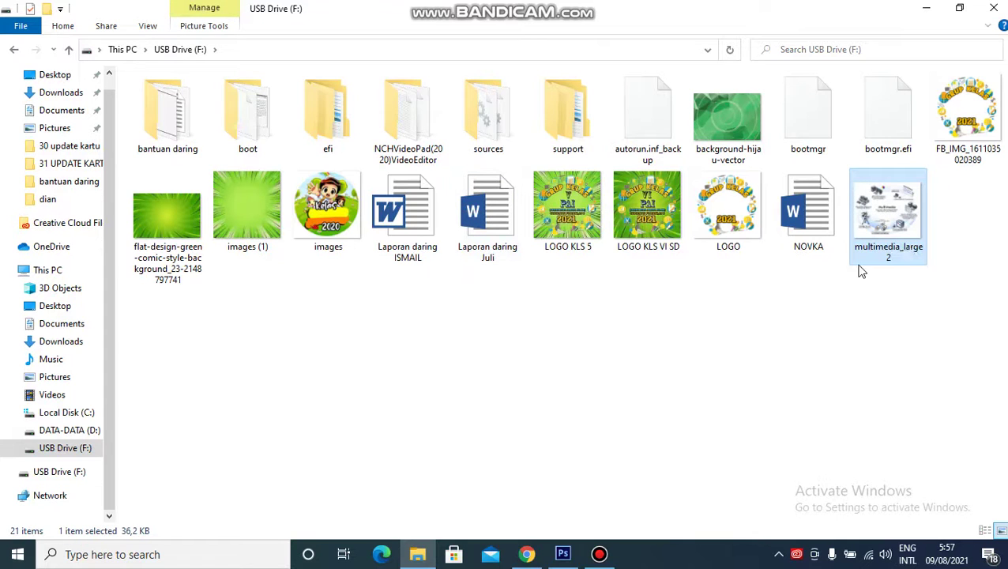
pyautogui.click(954, 233)
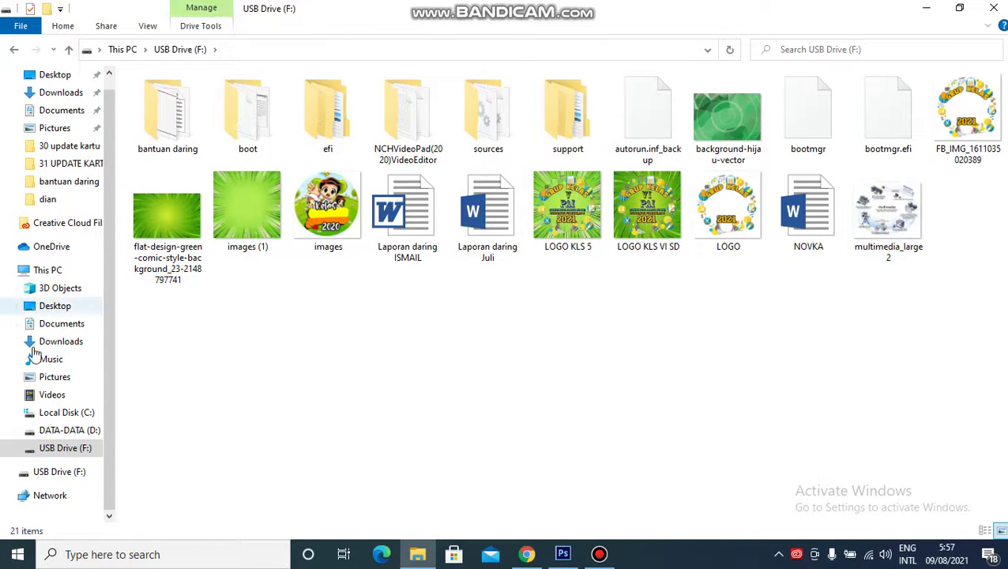
pyautogui.click(49, 381)
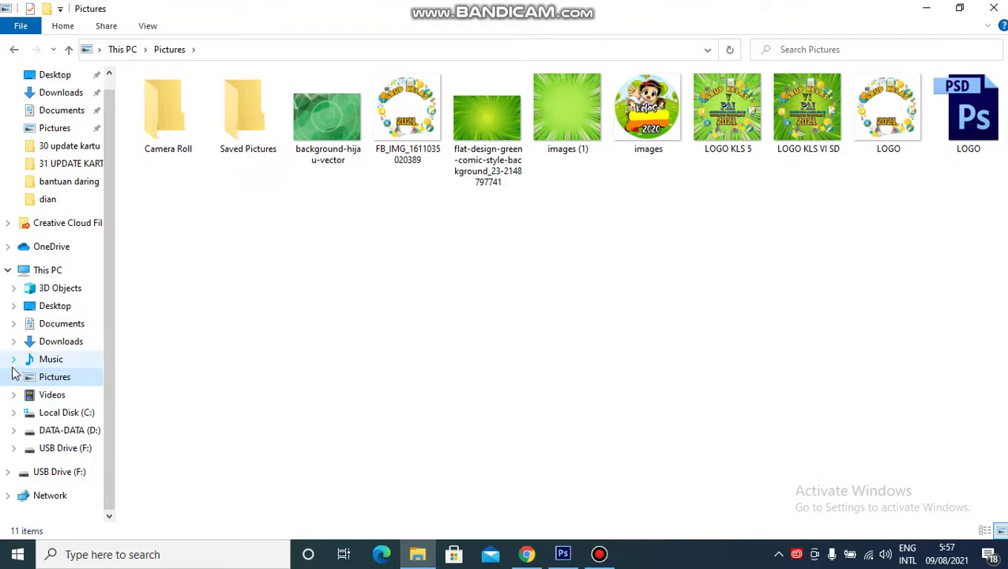
# Step: Copy the Word document Laporan daring Juli from USB Drive (F:) and paste it into the Pictures folder
pyautogui.click(57, 449)
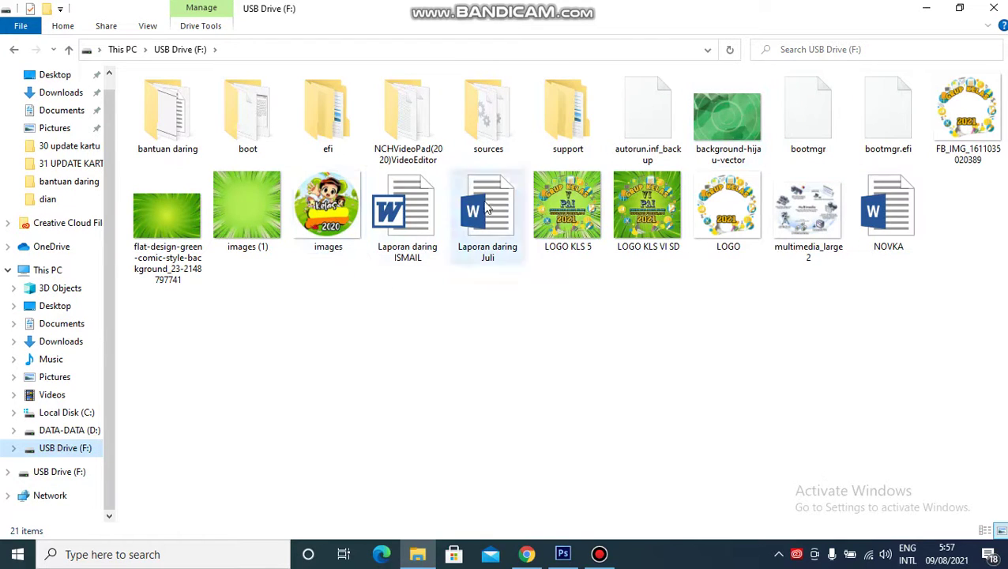
pyautogui.click(487, 234)
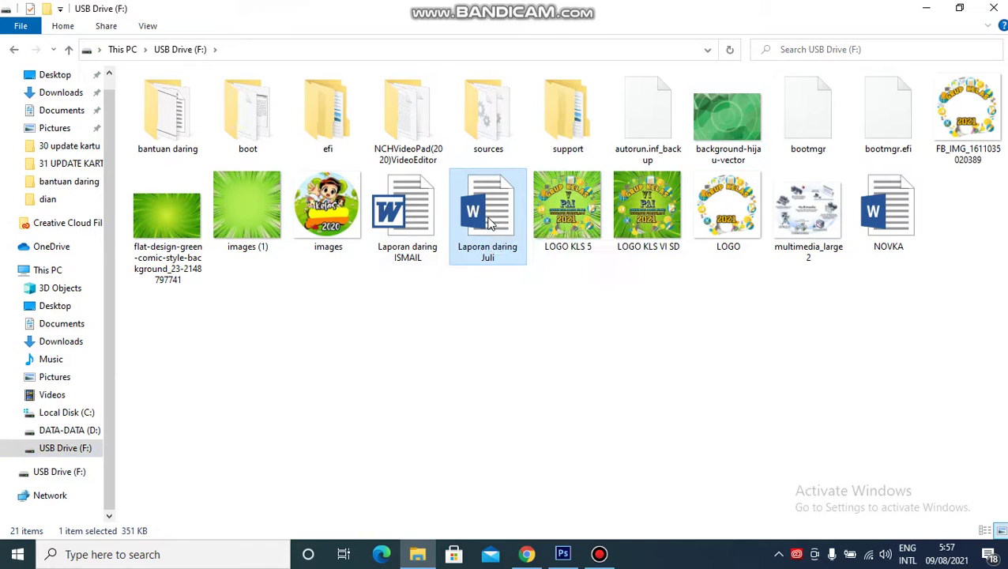
pyautogui.rightClick(491, 229)
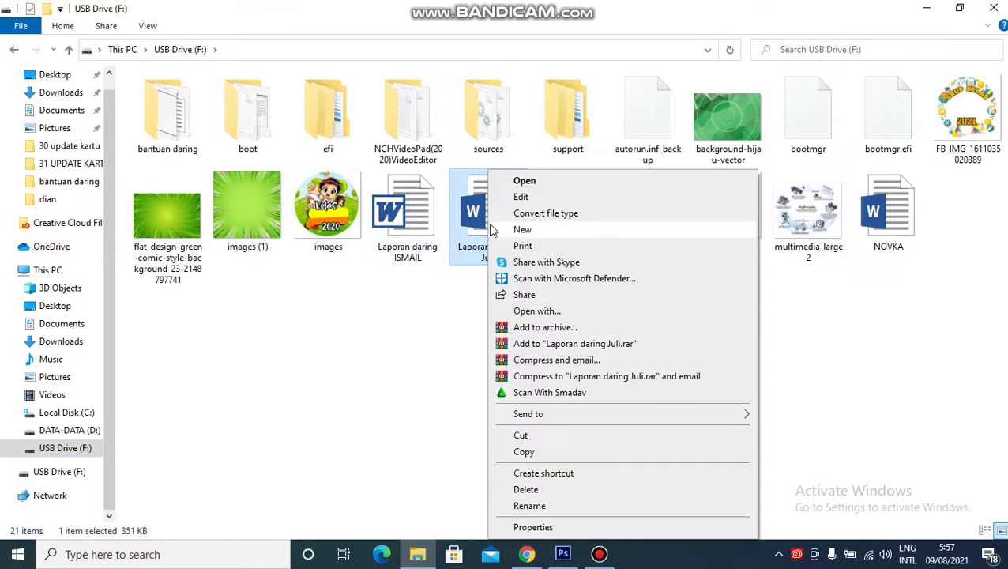
pyautogui.click(531, 452)
pyautogui.click(49, 378)
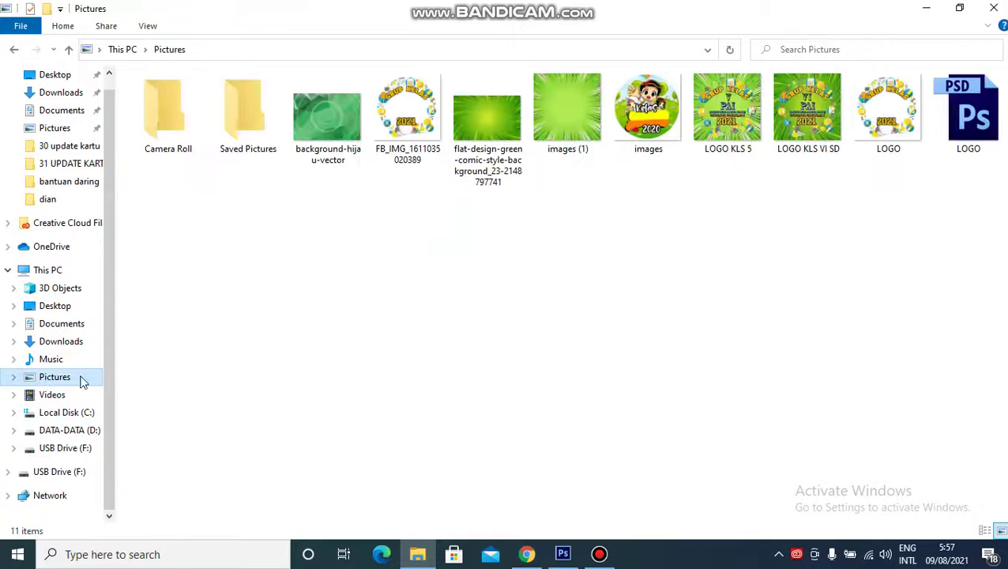
pyautogui.rightClick(372, 300)
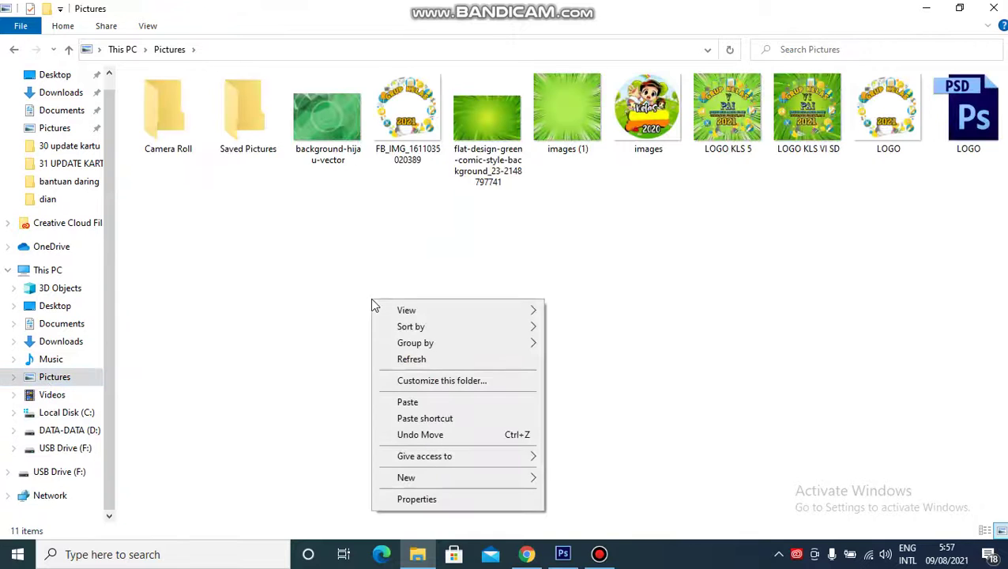
pyautogui.click(408, 402)
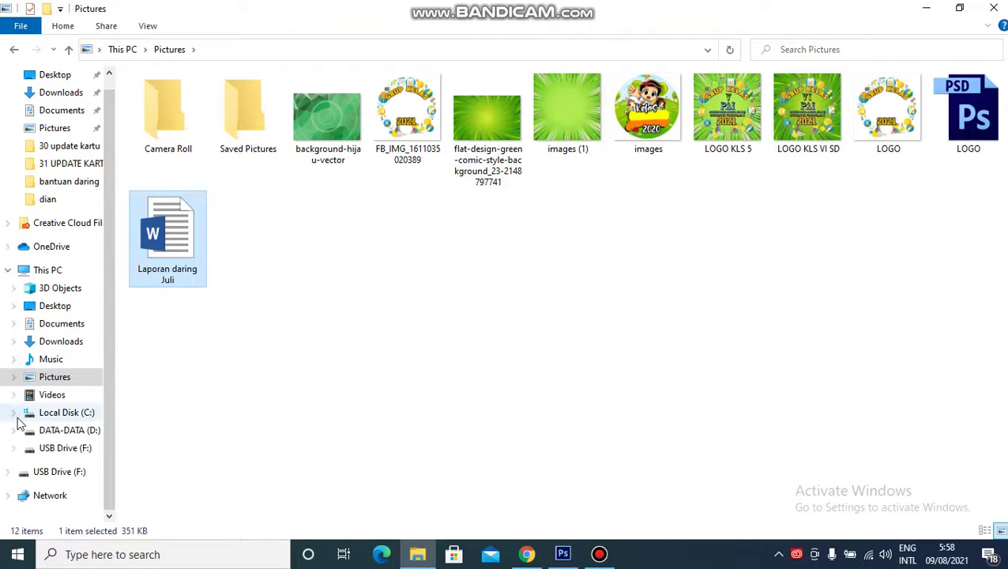
# Step: Create a new folder named "ducom tutorial" on USB Drive (F:), look inside it and return to the drive's root
pyautogui.click(56, 449)
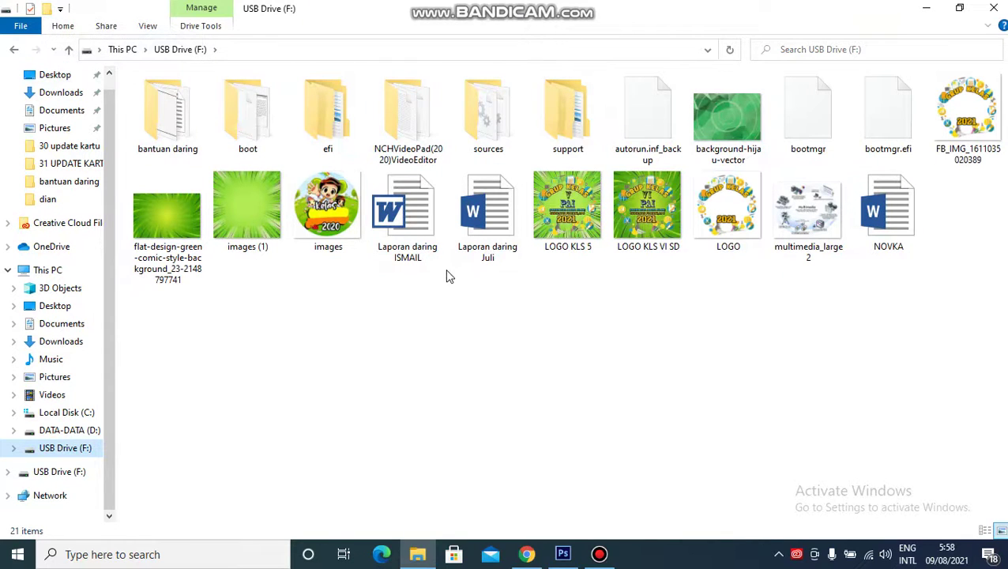
pyautogui.rightClick(408, 297)
pyautogui.rightClick(341, 314)
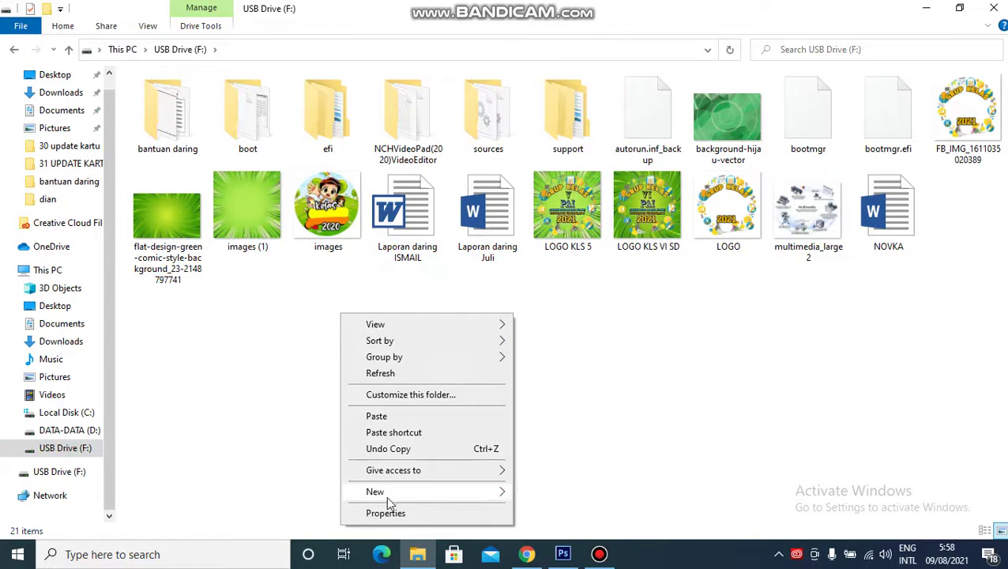
pyautogui.moveTo(499, 493)
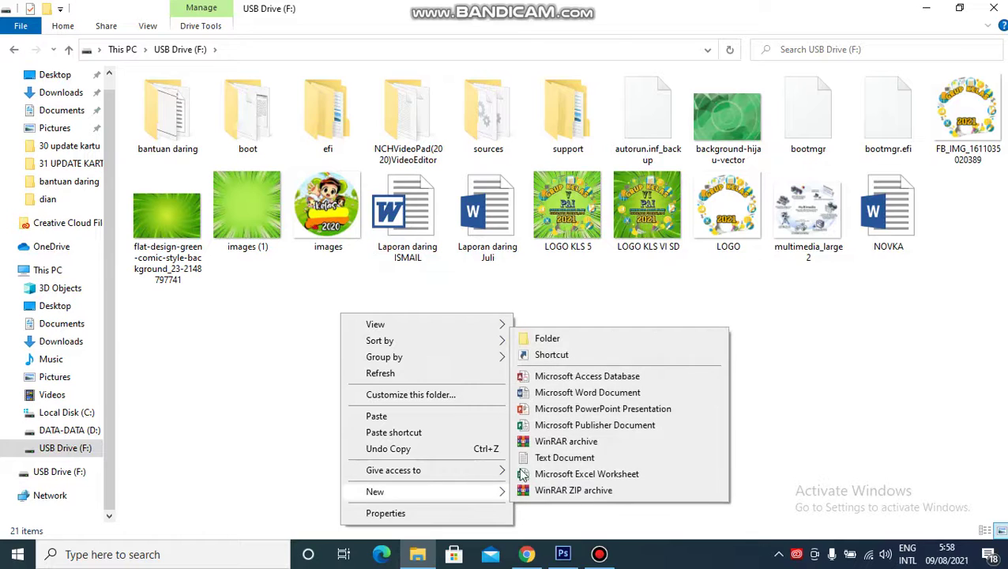
pyautogui.click(545, 339)
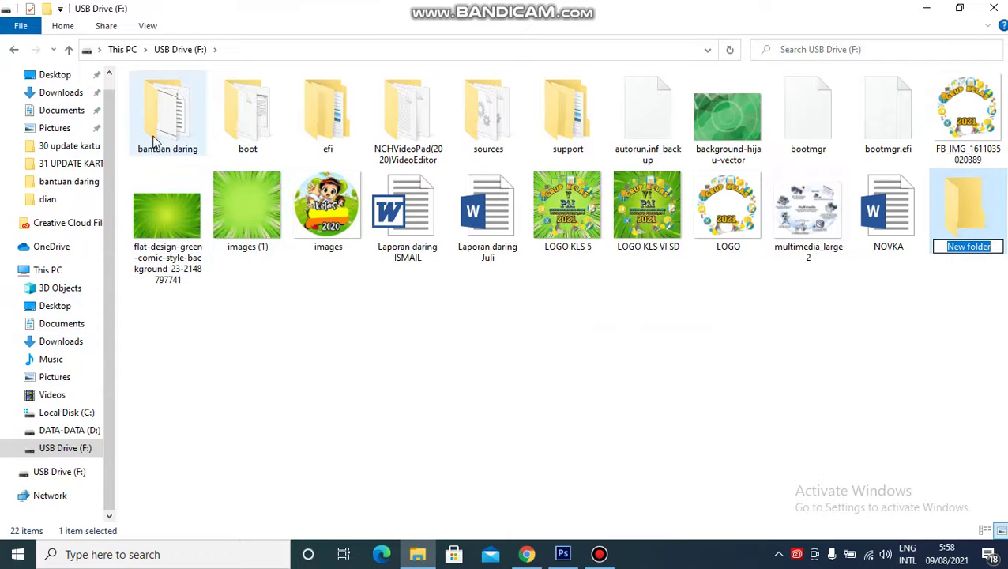
pyautogui.write('duco')
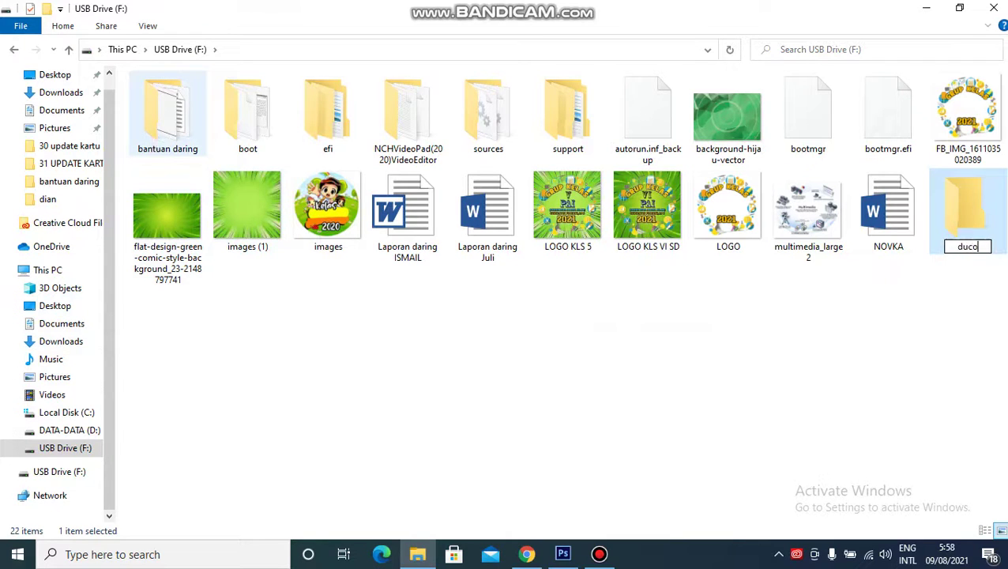
pyautogui.write('m tutorial')
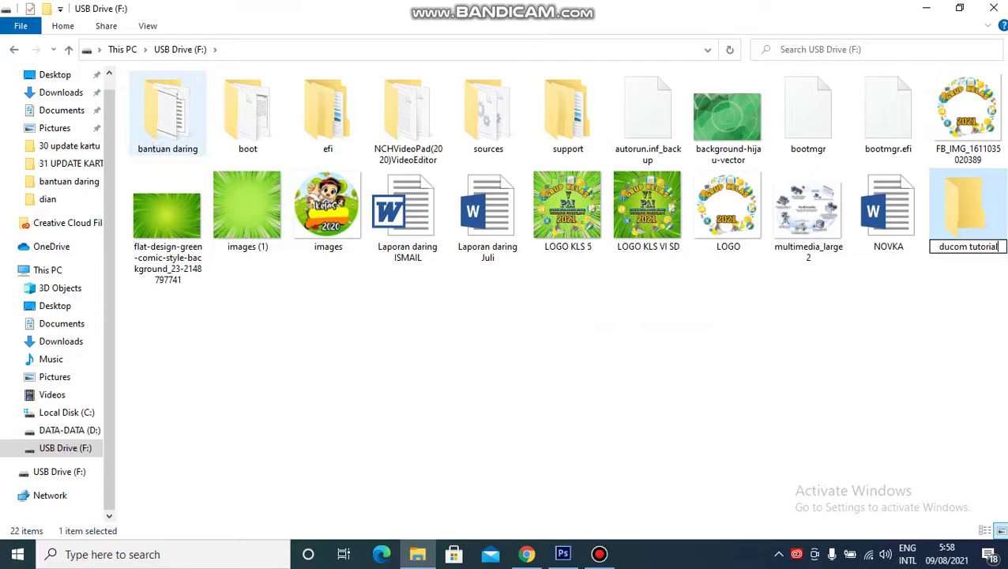
pyautogui.press('Return')
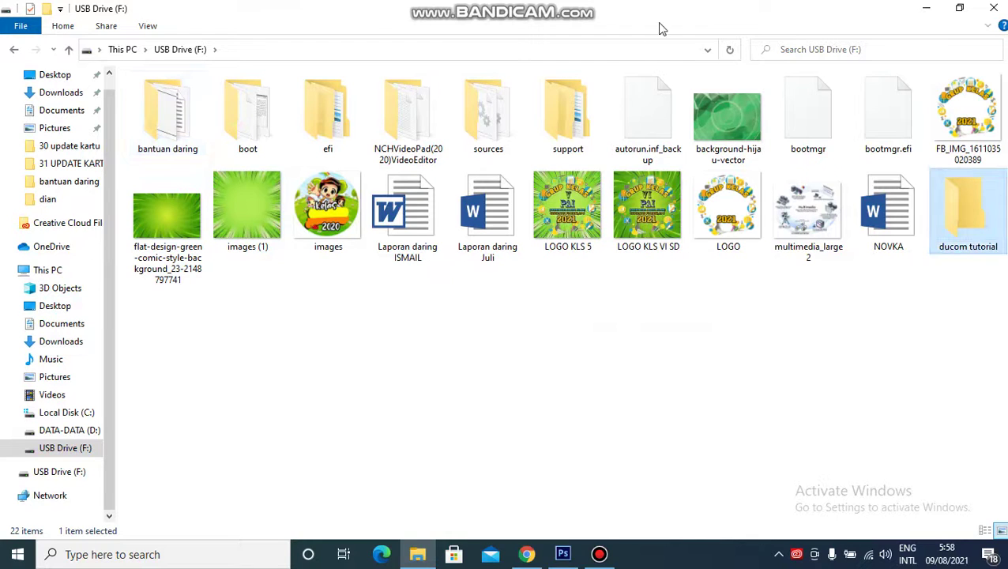
pyautogui.doubleClick(959, 223)
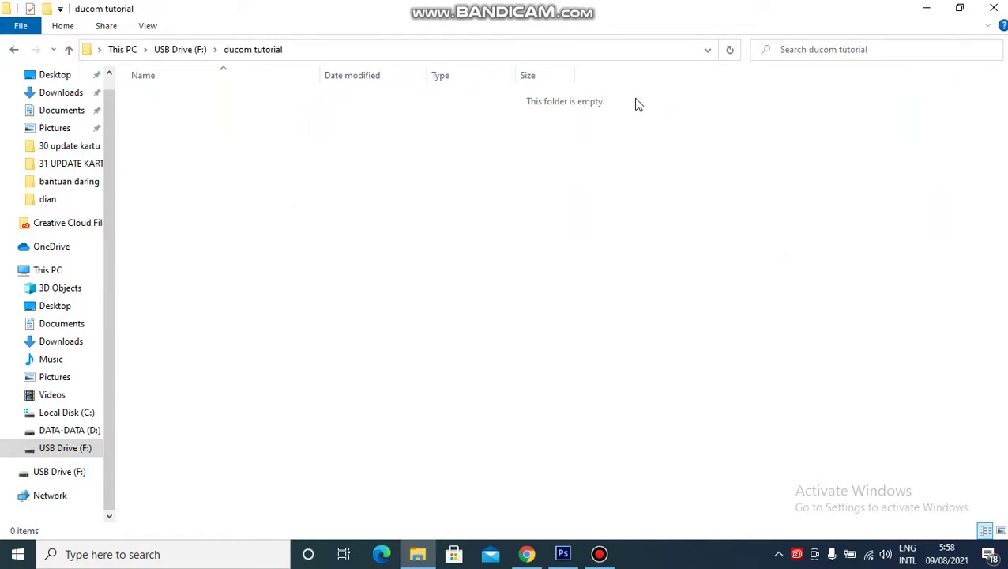
pyautogui.click(14, 51)
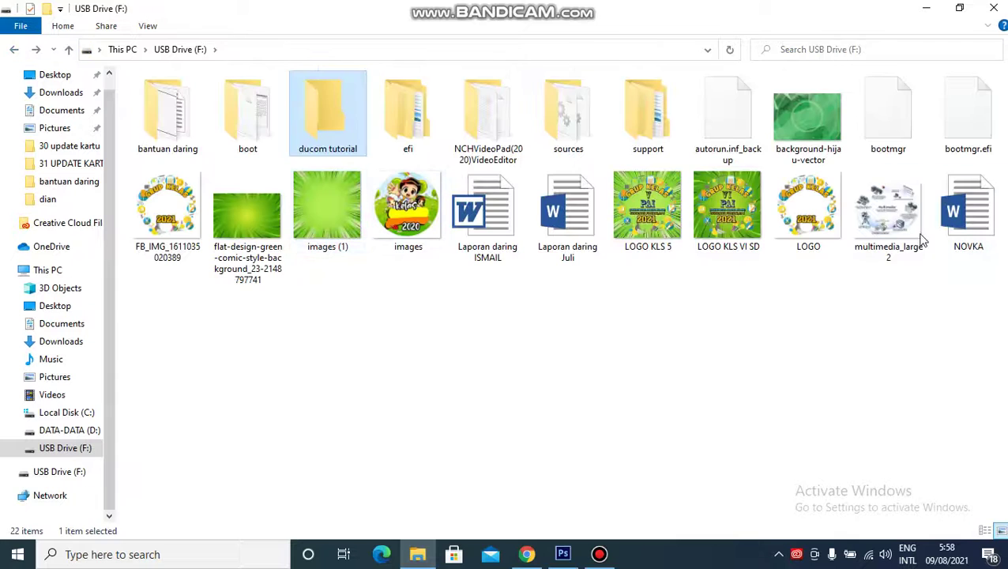
pyautogui.moveTo(896, 272); pyautogui.dragTo(177, 196)
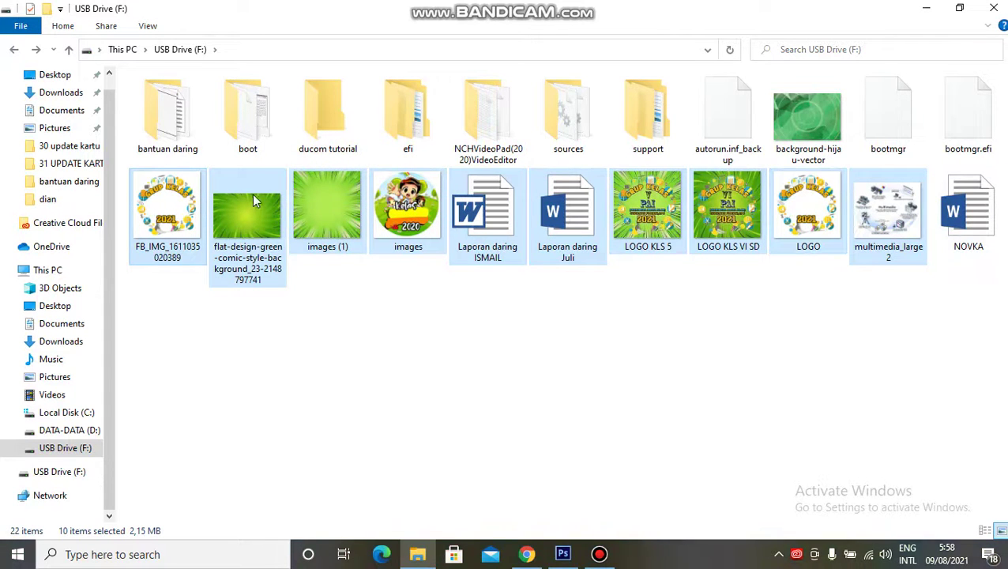
pyautogui.rightClick(352, 195)
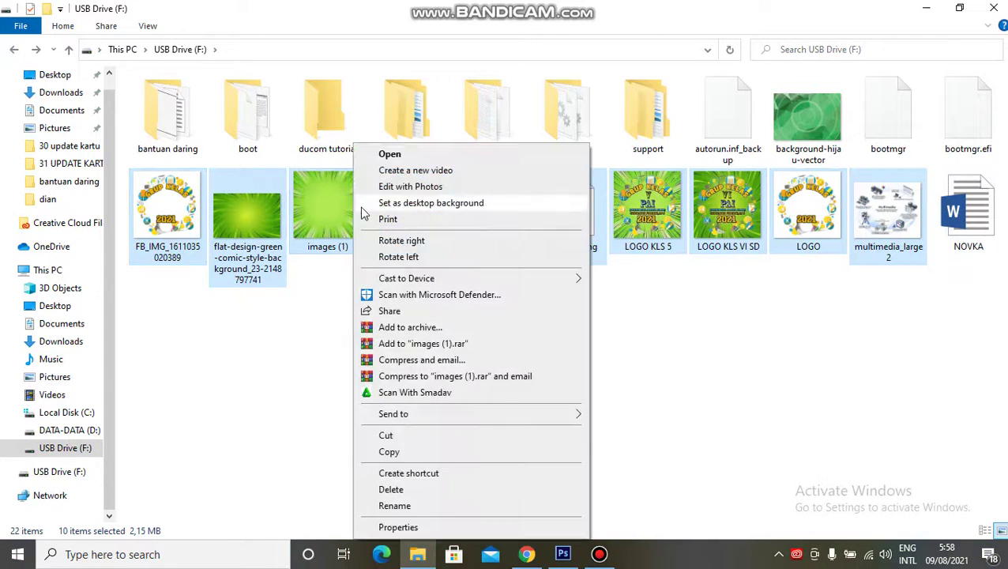
pyautogui.click(395, 436)
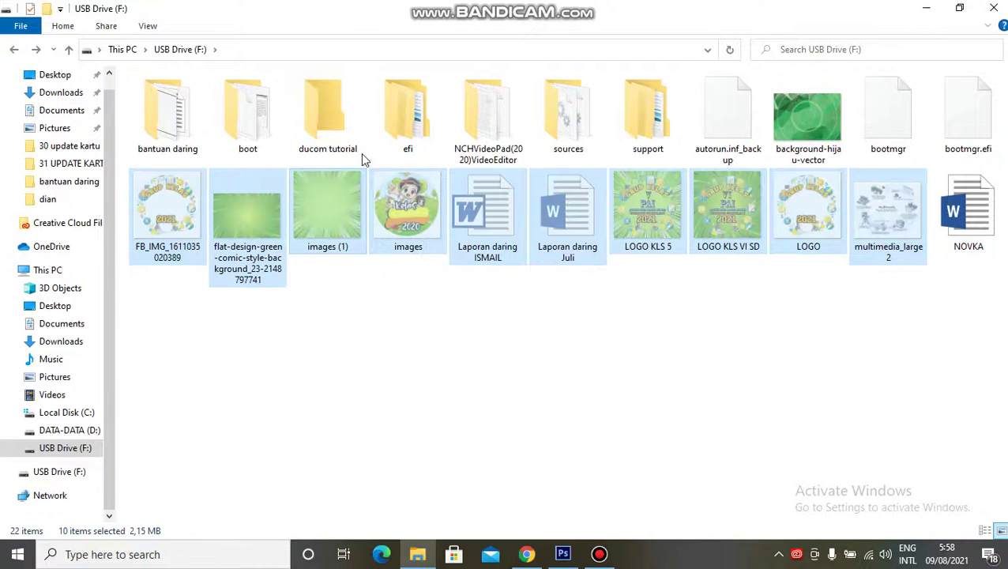
pyautogui.doubleClick(348, 130)
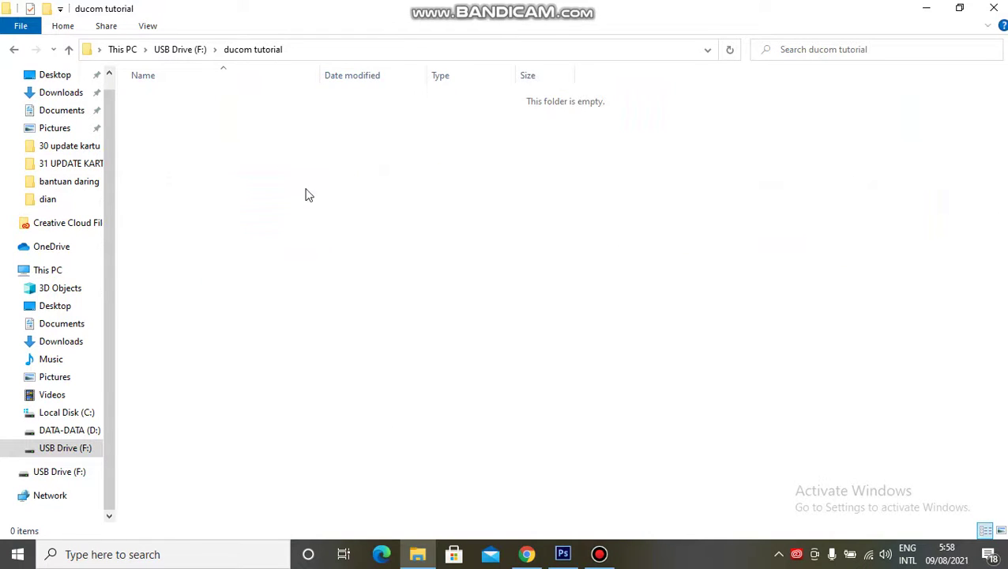
pyautogui.rightClick(312, 196)
pyautogui.click(353, 294)
pyautogui.click(271, 294)
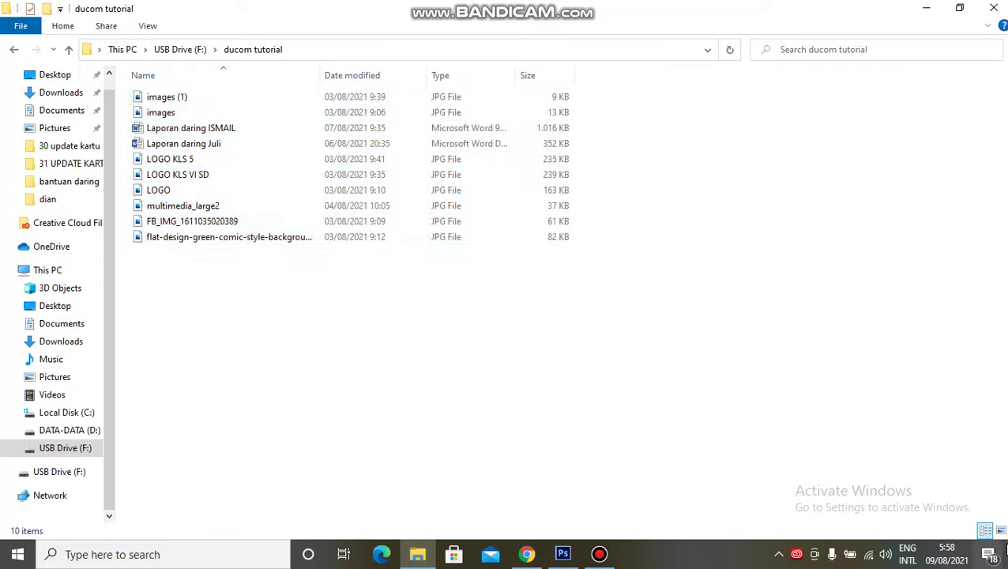
pyautogui.click(1002, 531)
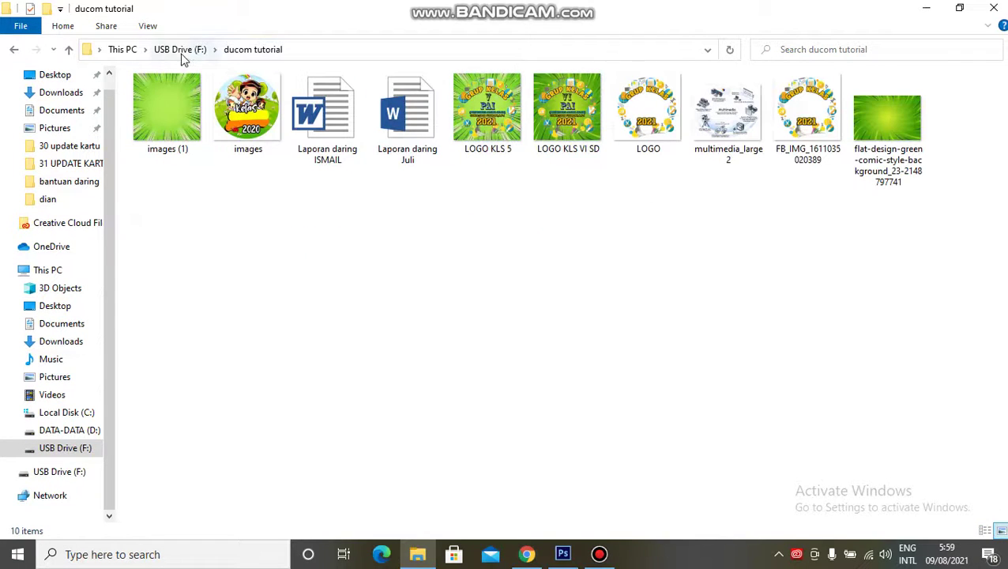
# Step: Return to the root of USB Drive (F:) to check which files and folders remain there
pyautogui.click(50, 432)
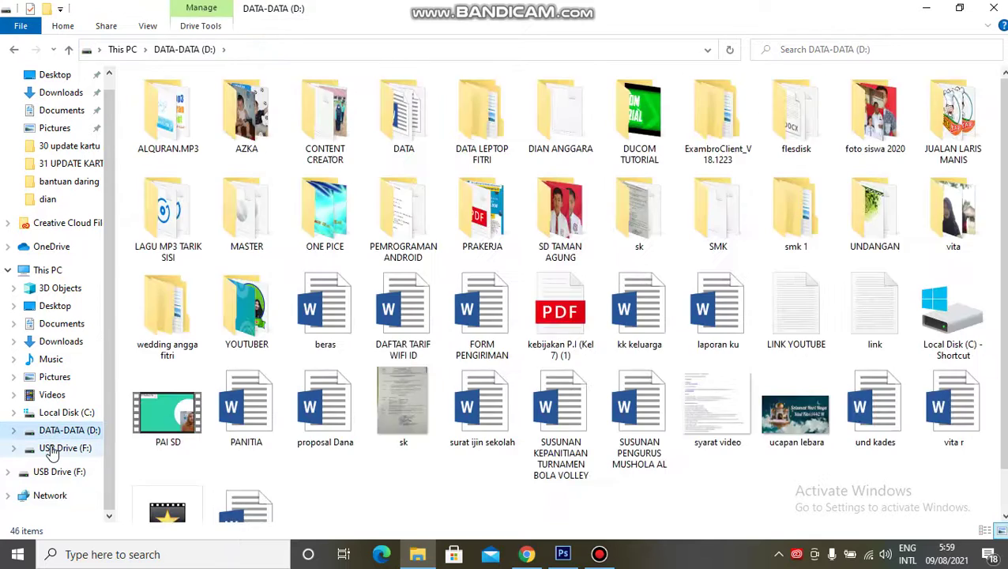
pyautogui.click(52, 451)
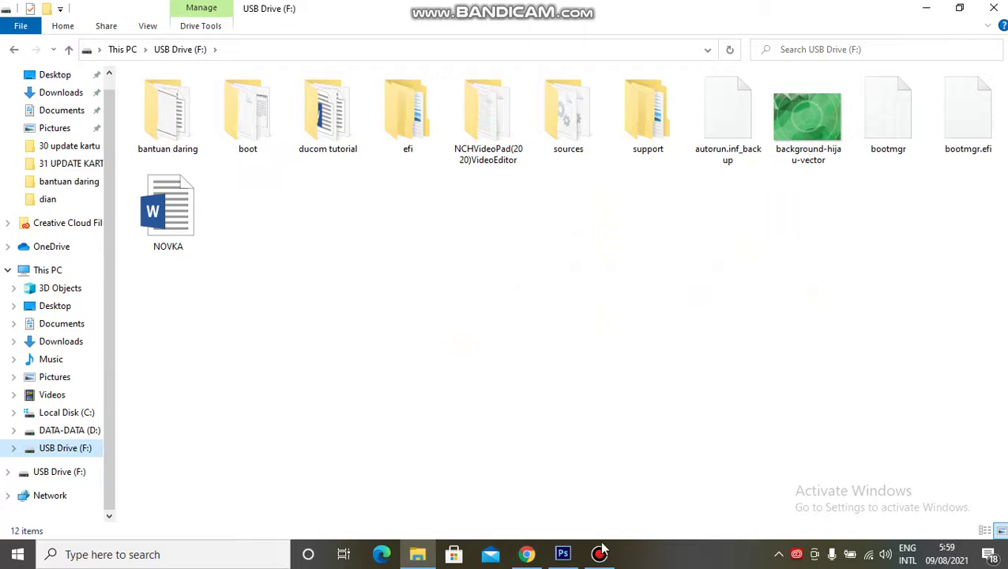
pyautogui.moveTo(608, 560)
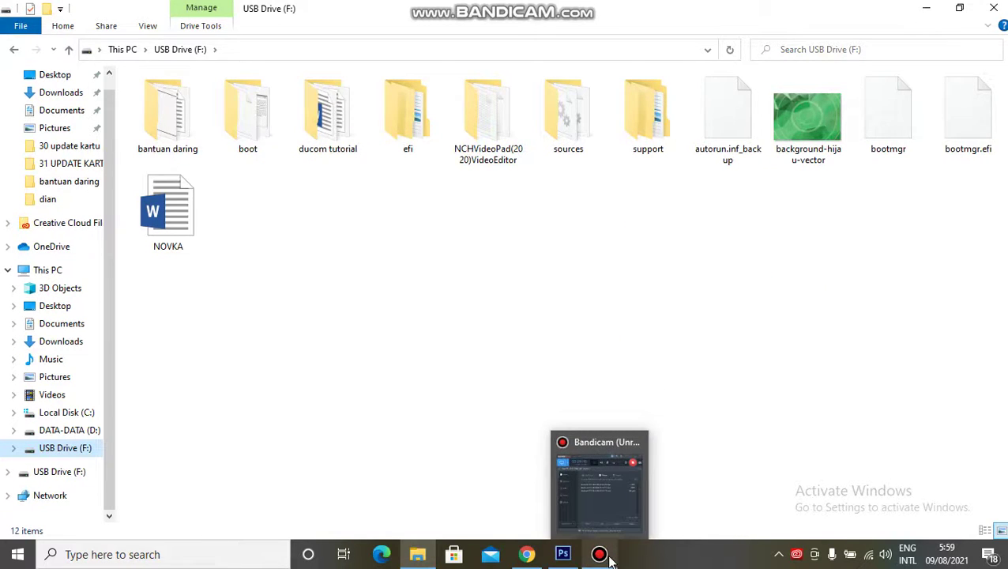